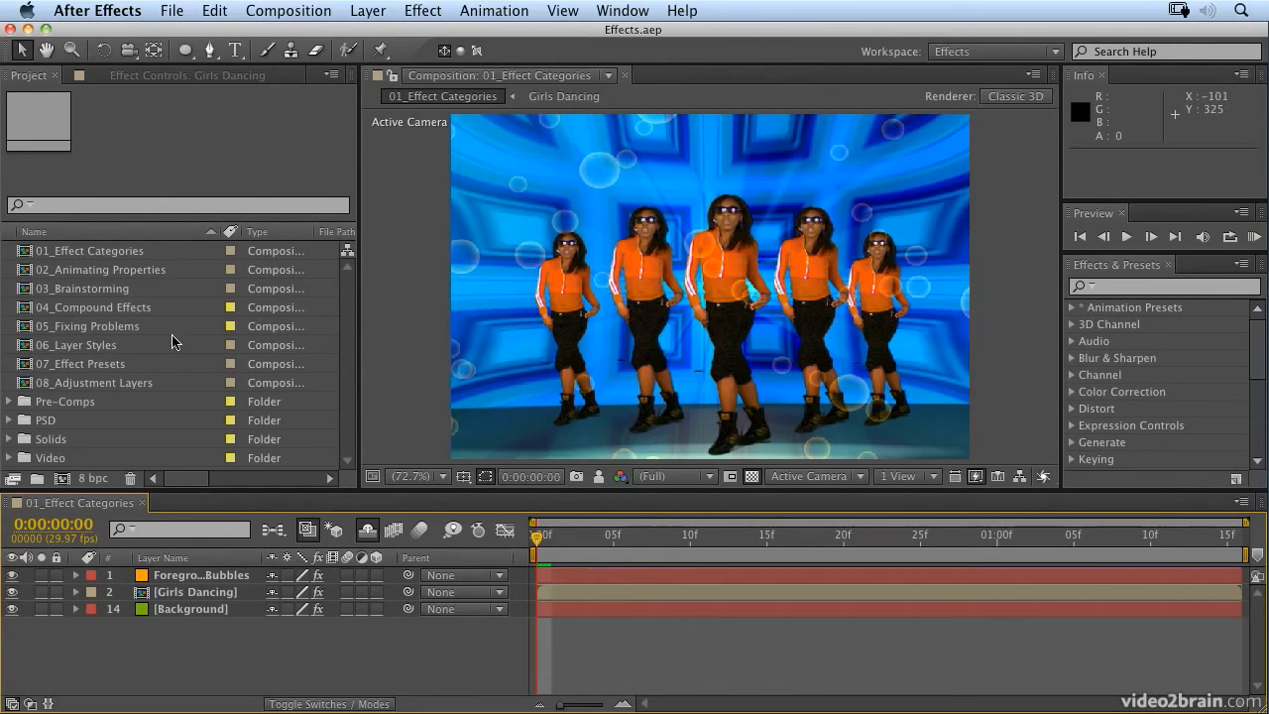
Step: Open the 04_Compound Effects composition and play a RAM preview of the shot
double_click(57, 313)
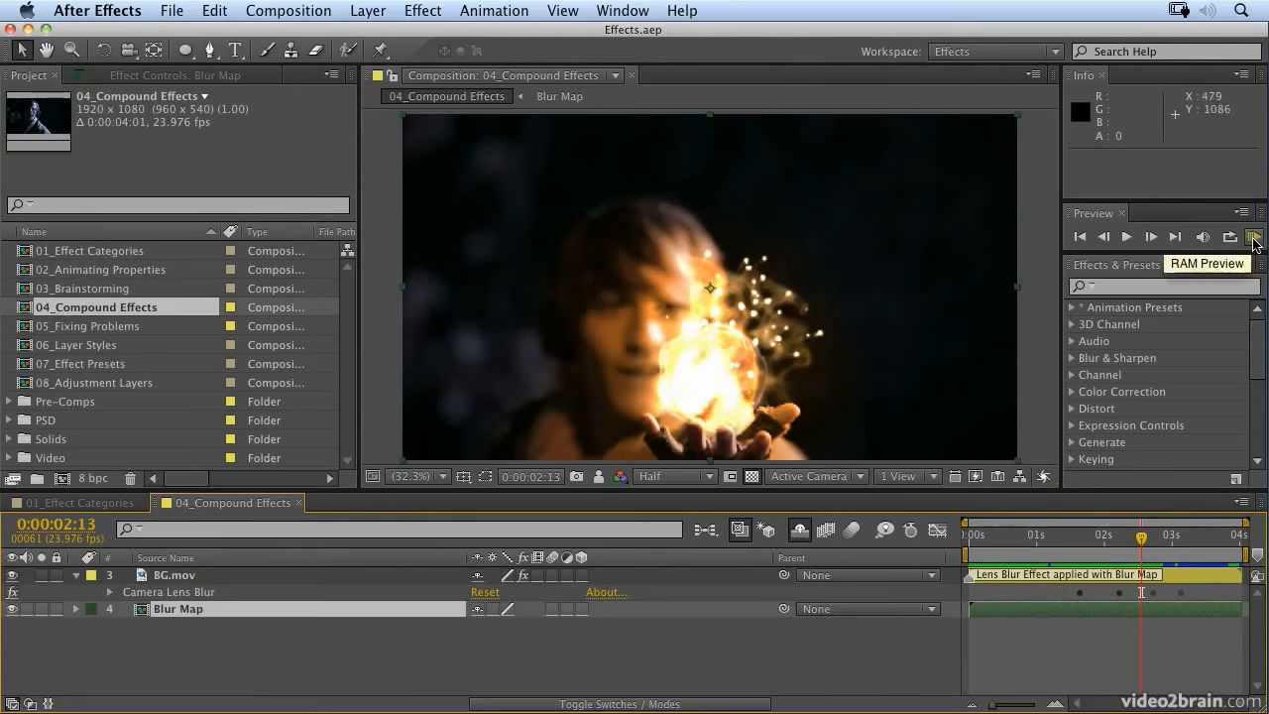
click(1254, 238)
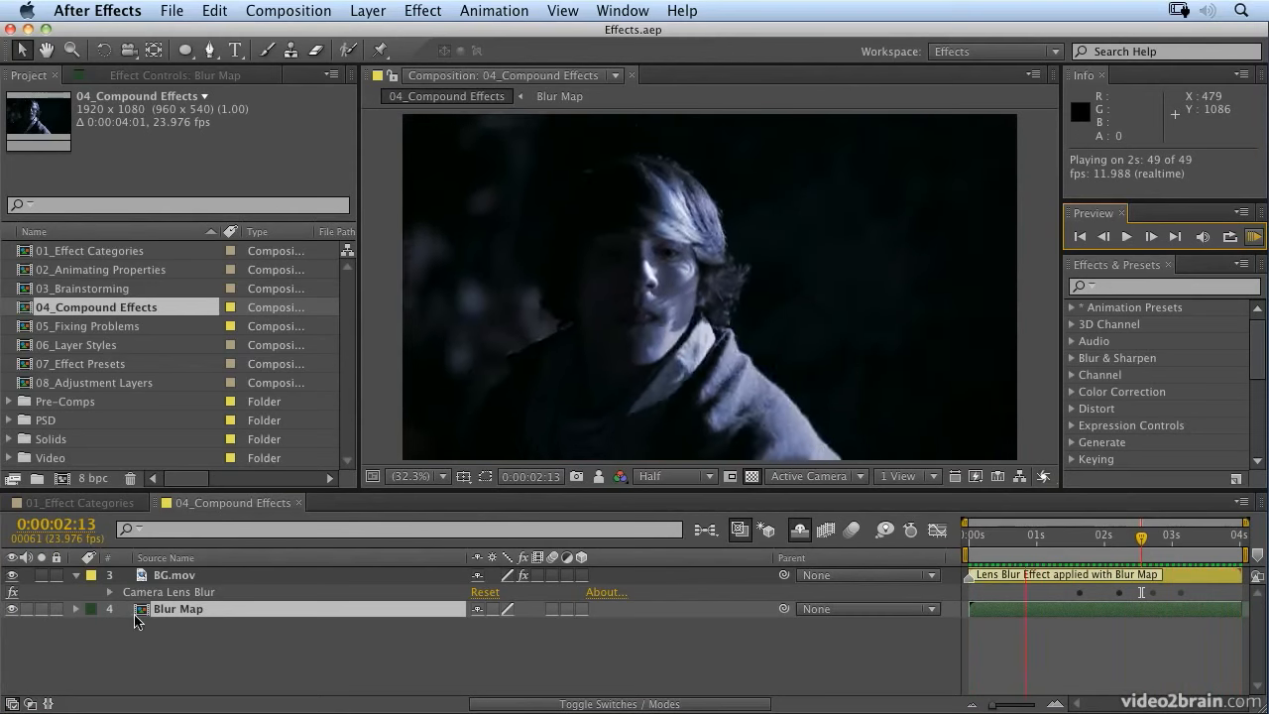
key(space)
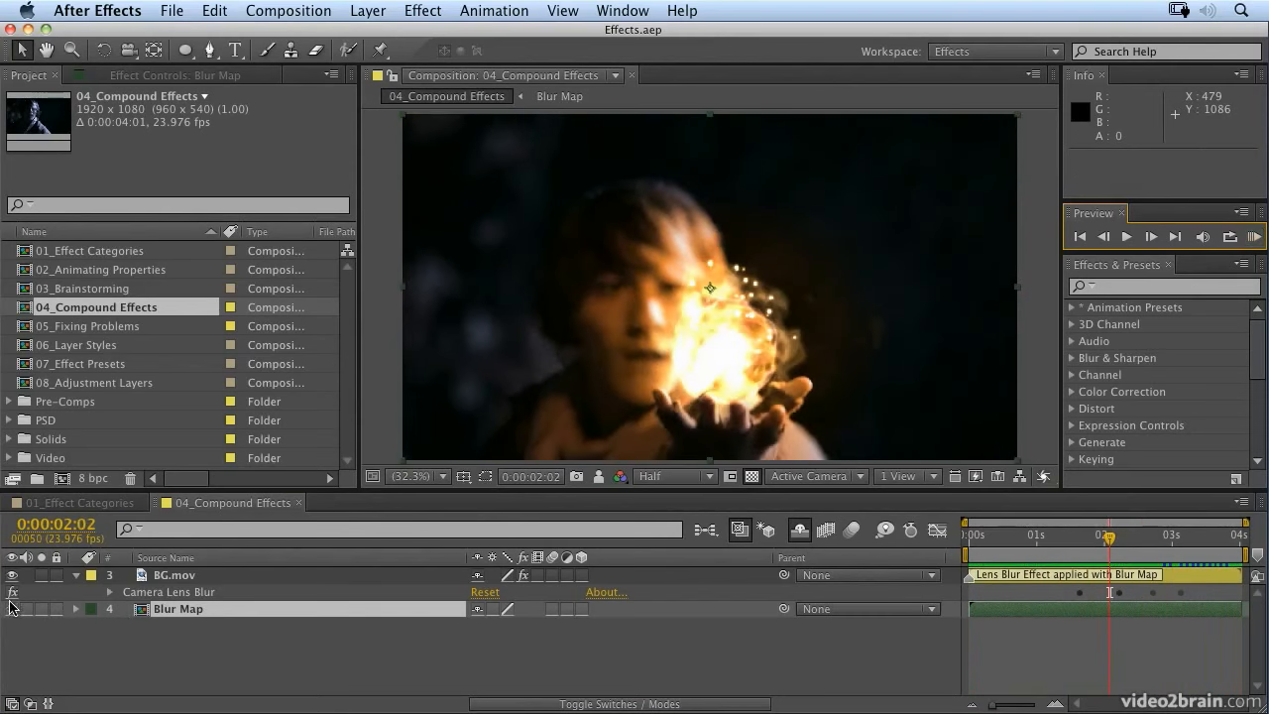
Step: Compare BG.mov with and without Camera Lens Blur, and inspect the effect's settings, including its Iris Properties
click(13, 593)
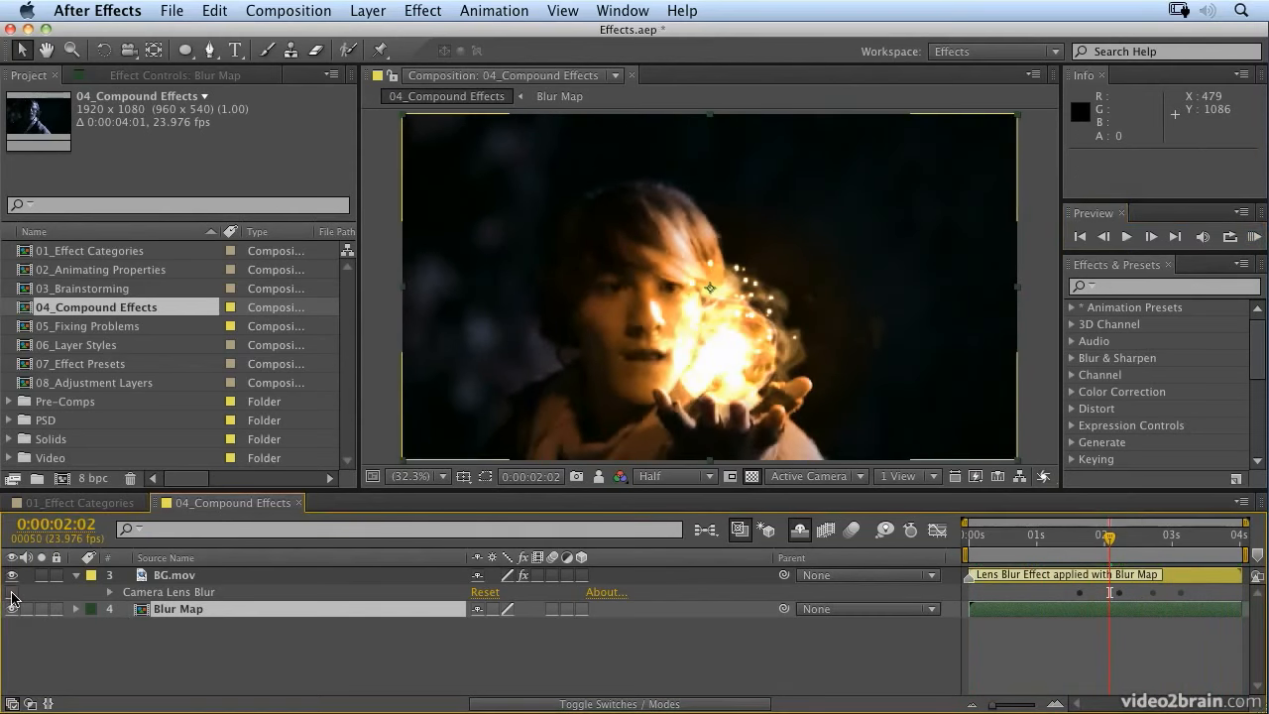
click(13, 593)
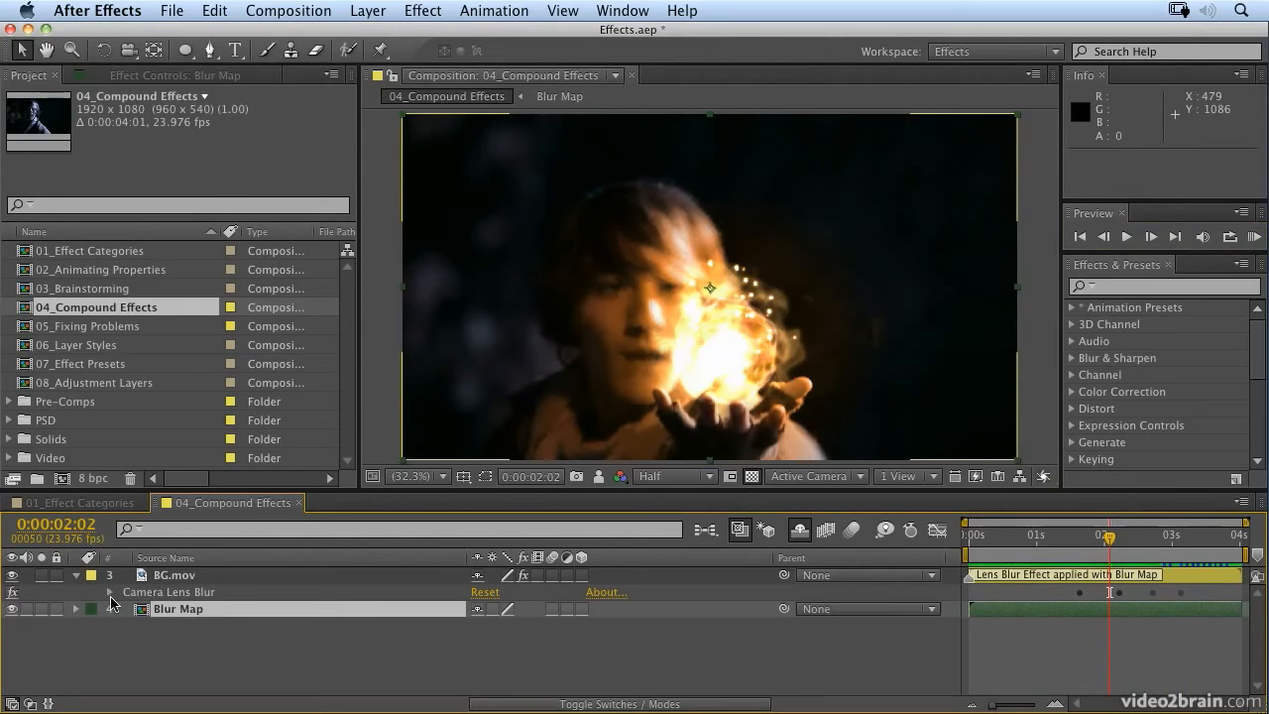
click(109, 593)
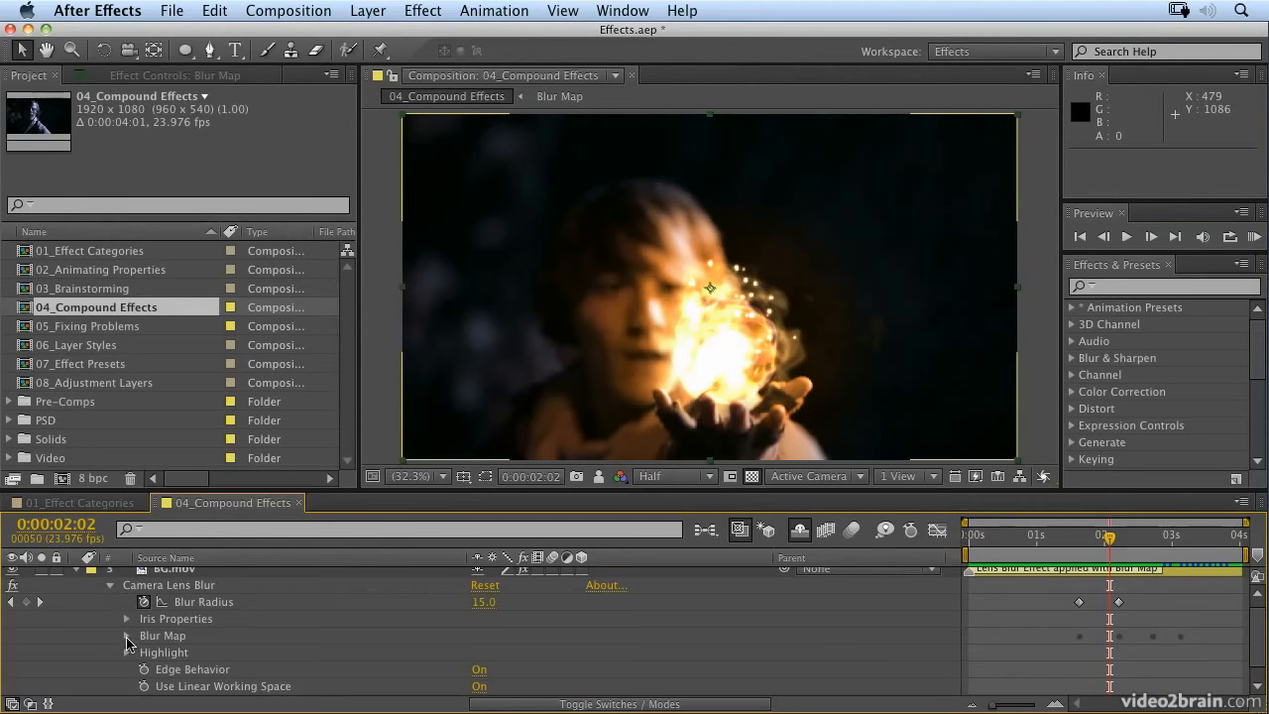
click(127, 618)
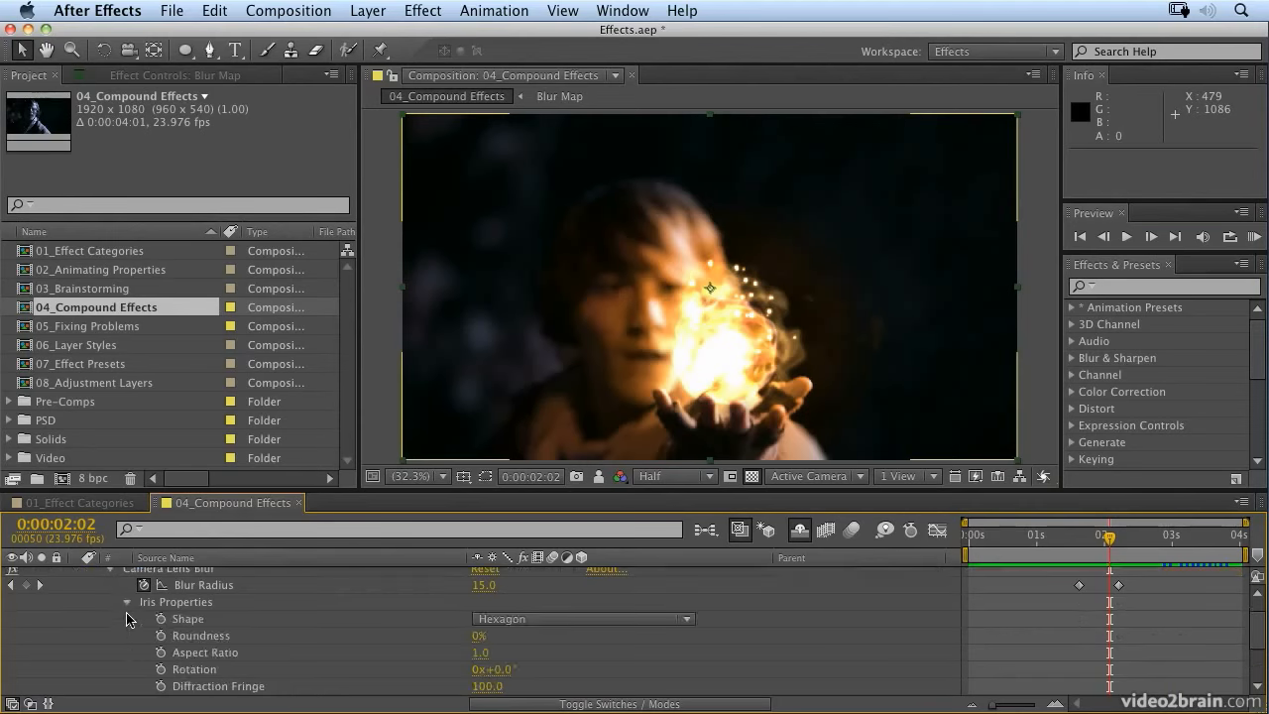
click(127, 603)
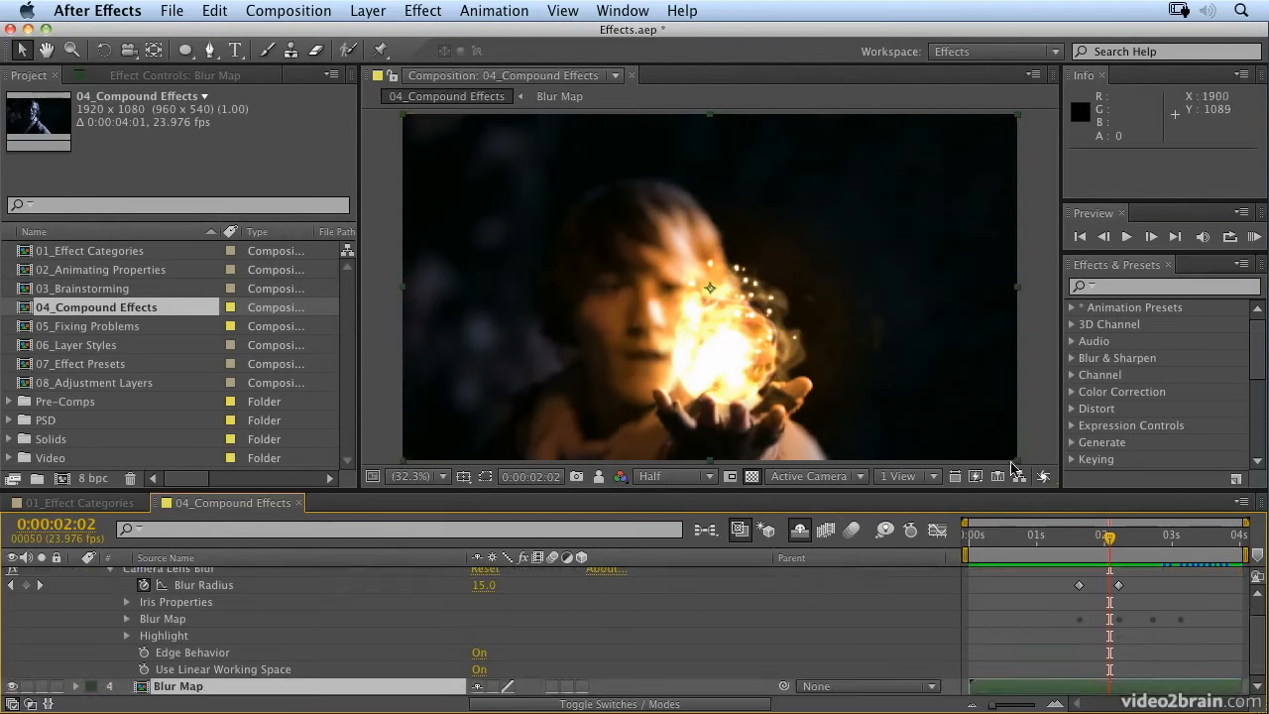
Step: At 0:00:03:06, temporarily reveal the shy layers and compare Shot06_FG.mov with and without its Camera Lens Blur
drag(1112, 540, 1189, 535)
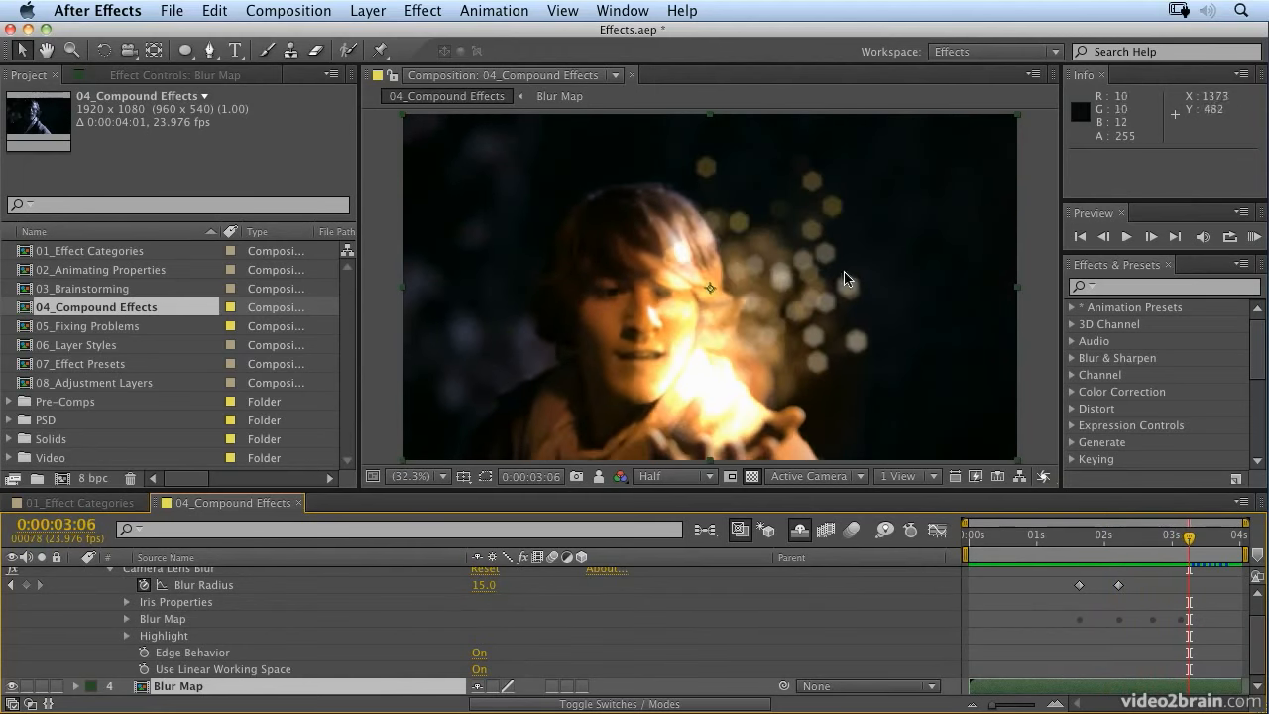
key(u)
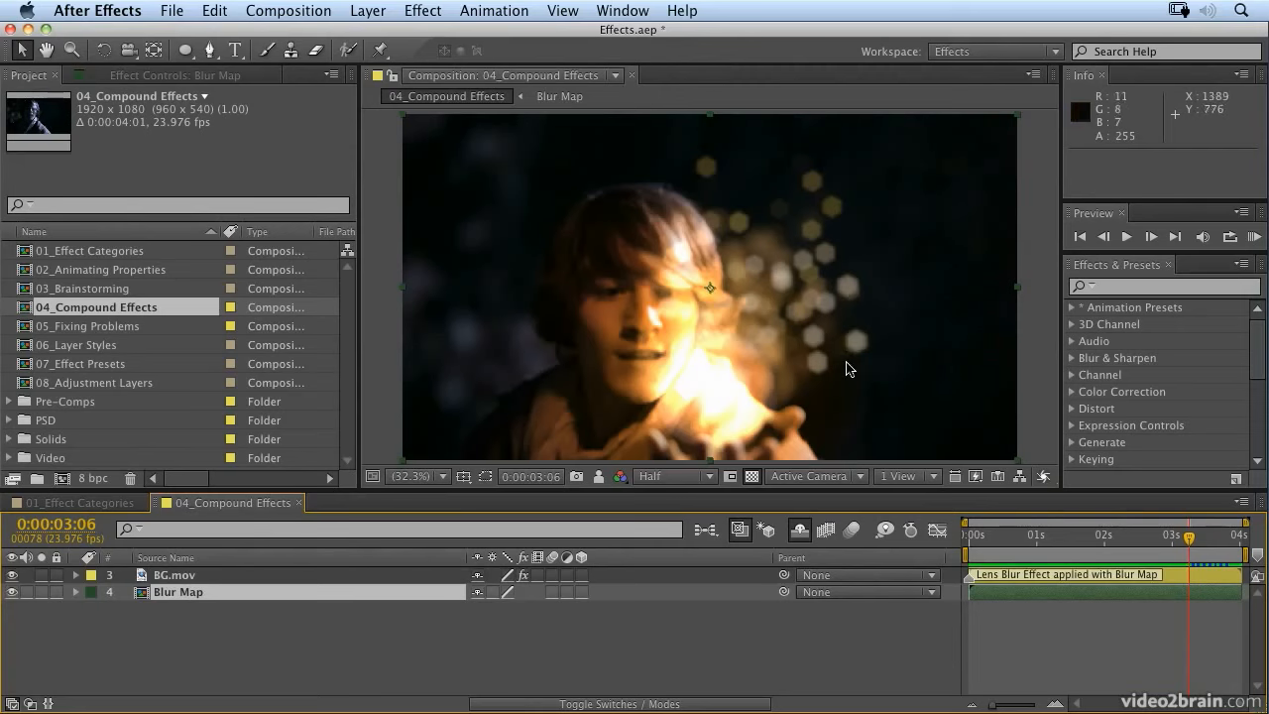
click(800, 531)
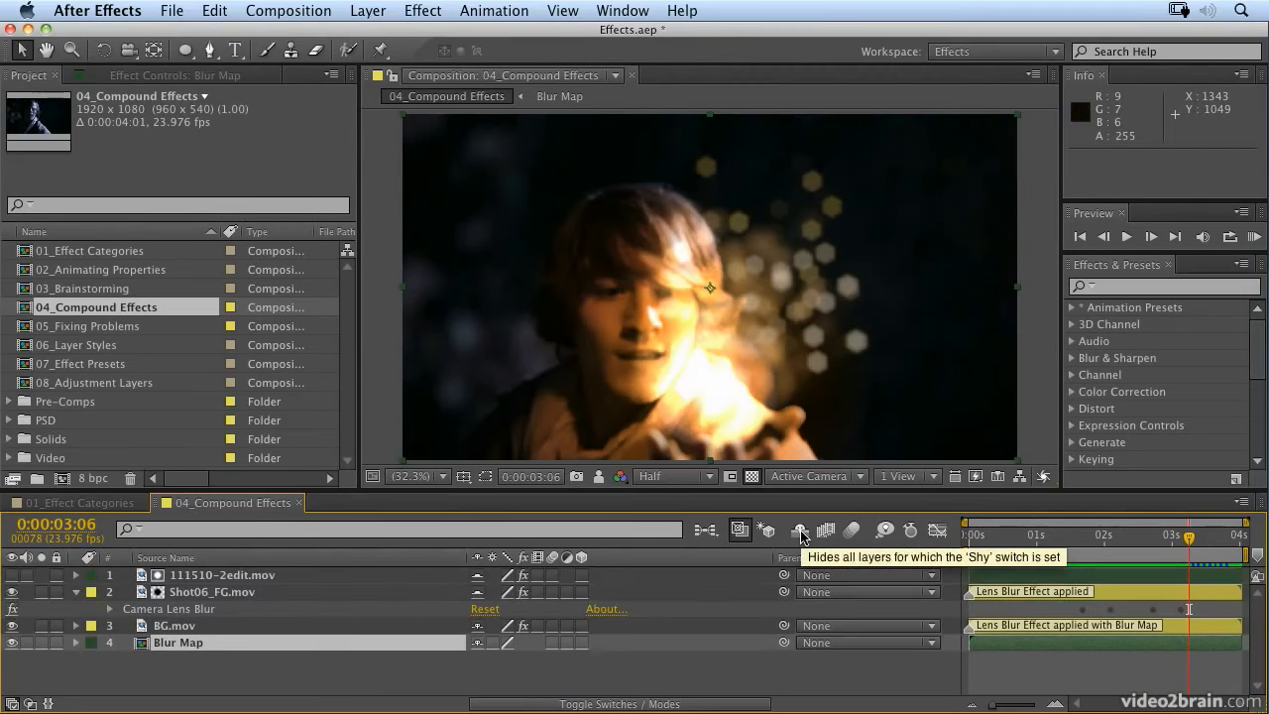
click(13, 611)
click(13, 611)
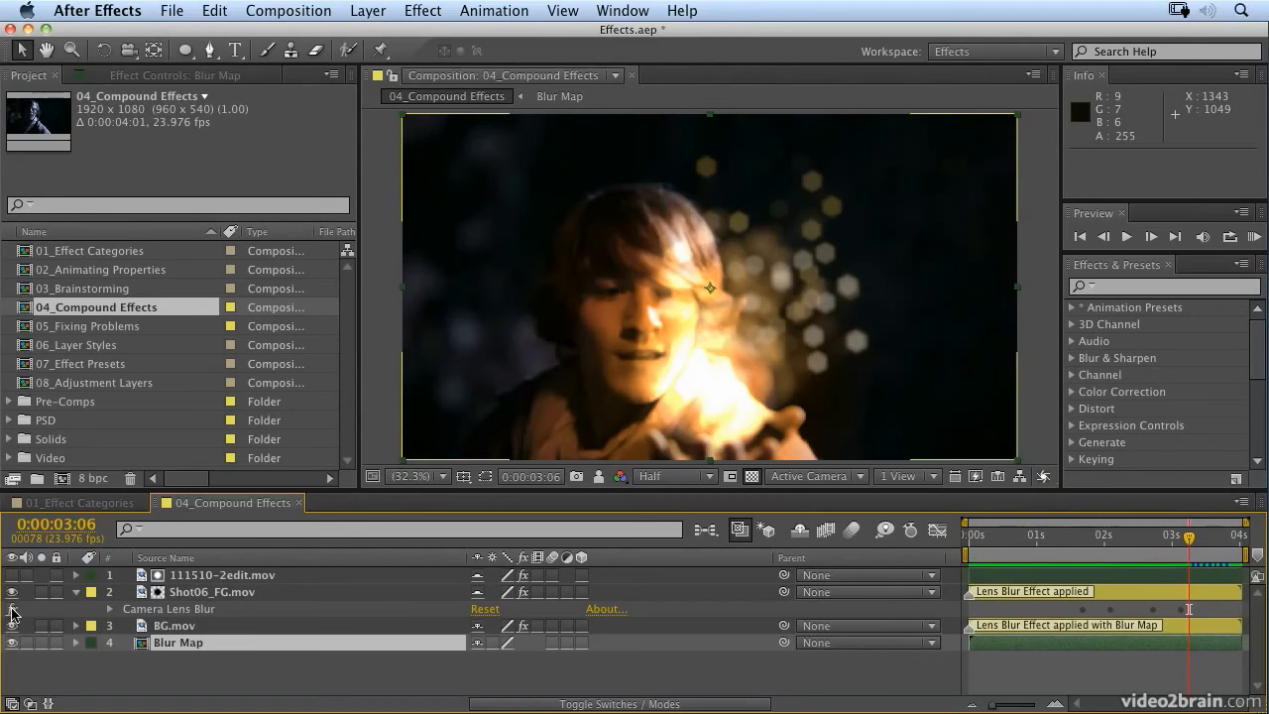
click(799, 536)
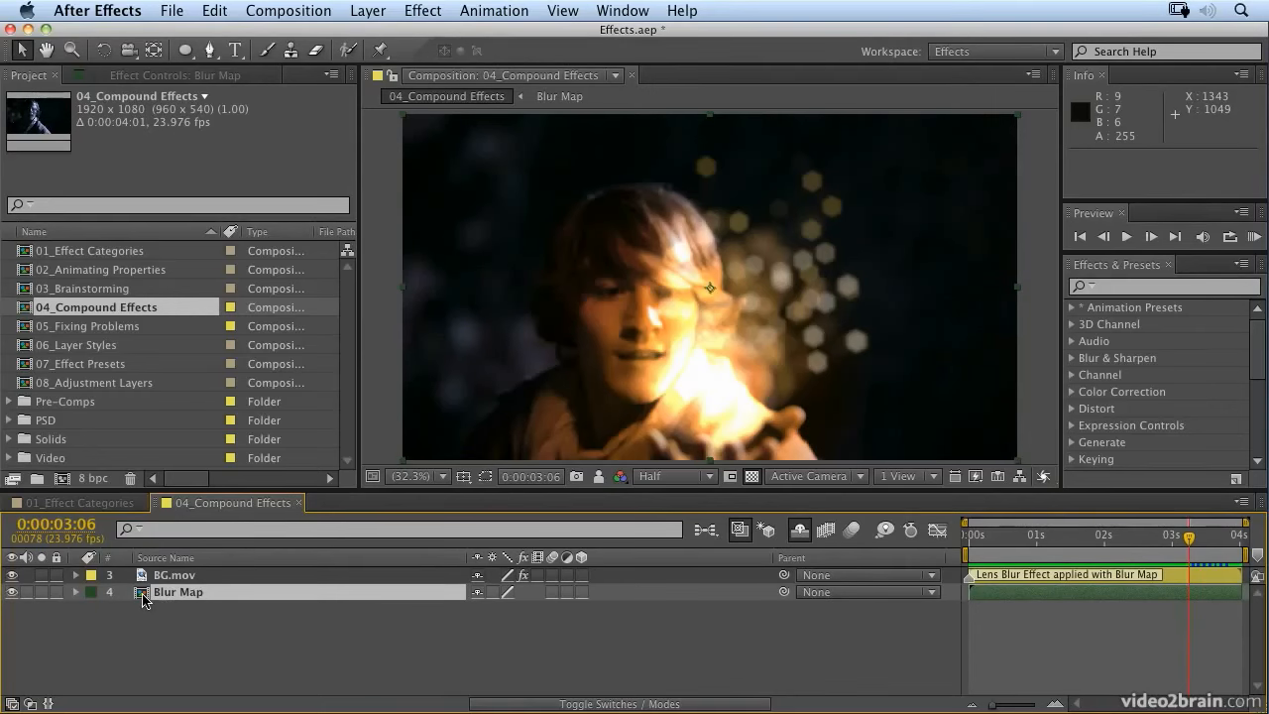
Step: Open the nested Blur Map composition and examine its matte at 0:00:02:06
double_click(143, 594)
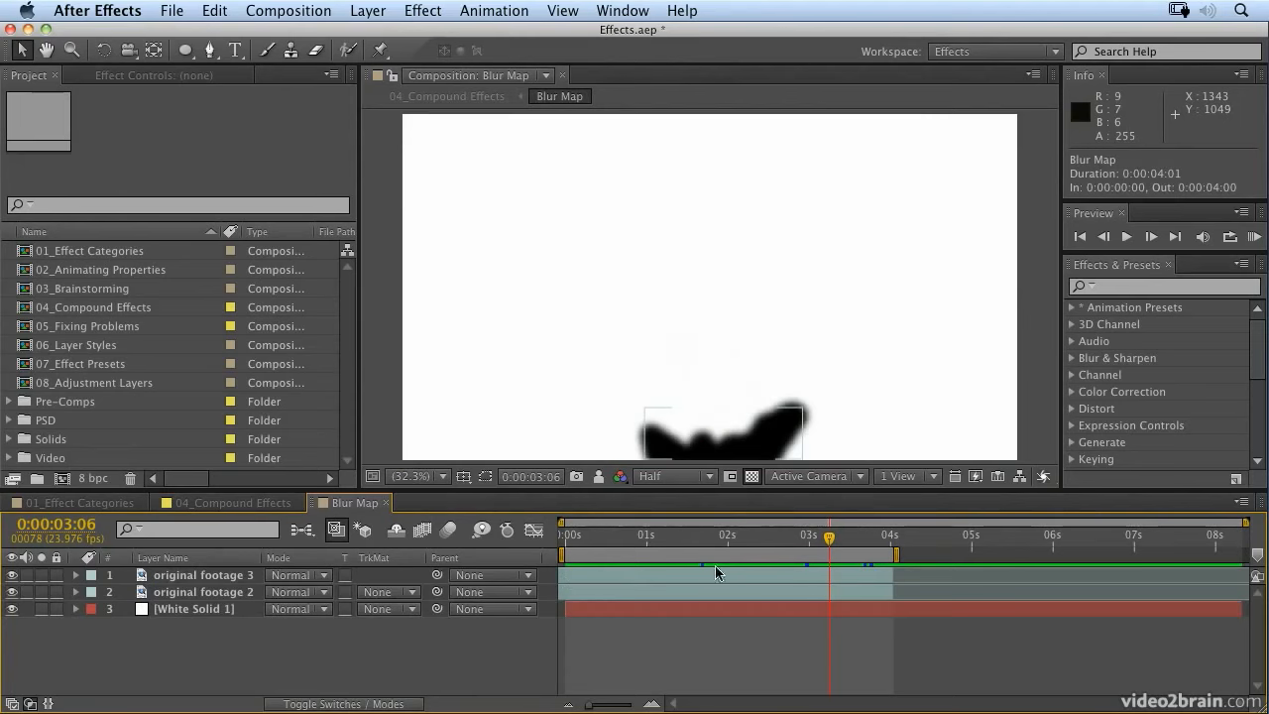
drag(849, 535, 748, 536)
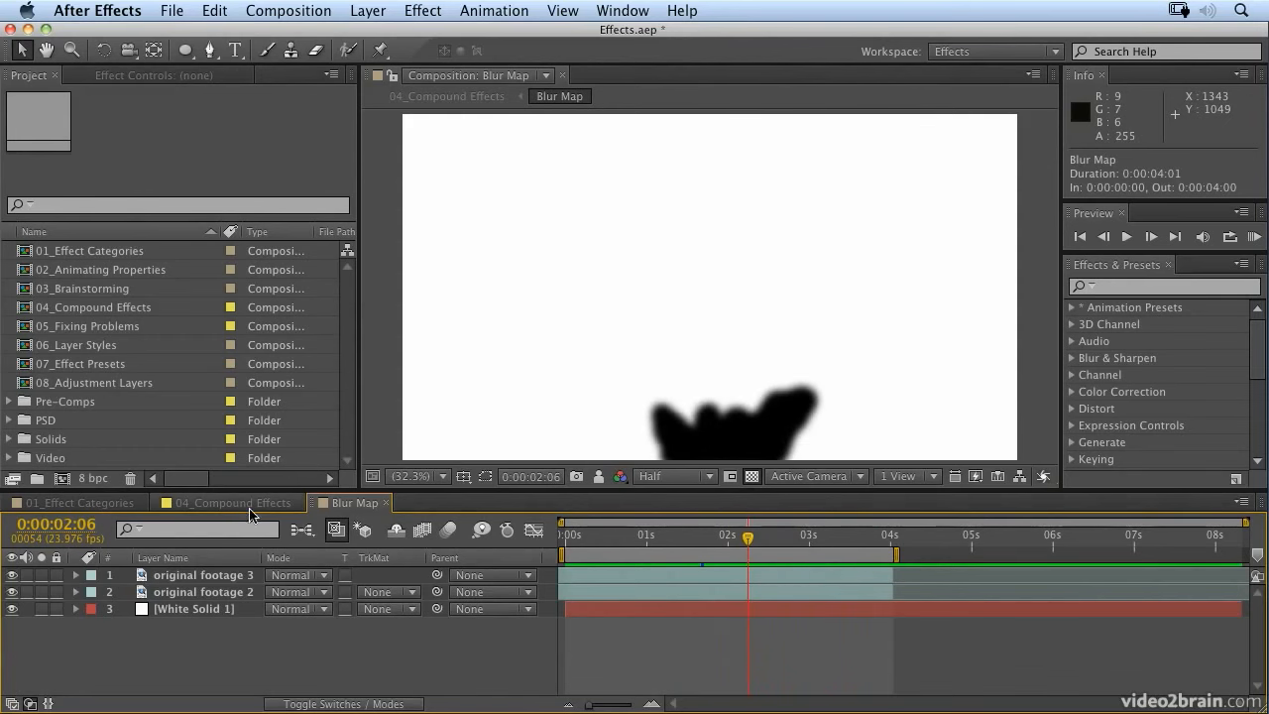
Step: Return to the 04_Compound Effects composition and display the Camera Lens Blur settings of BG.mov in Effect Controls
click(246, 508)
click(172, 576)
key(e)
key(F3)
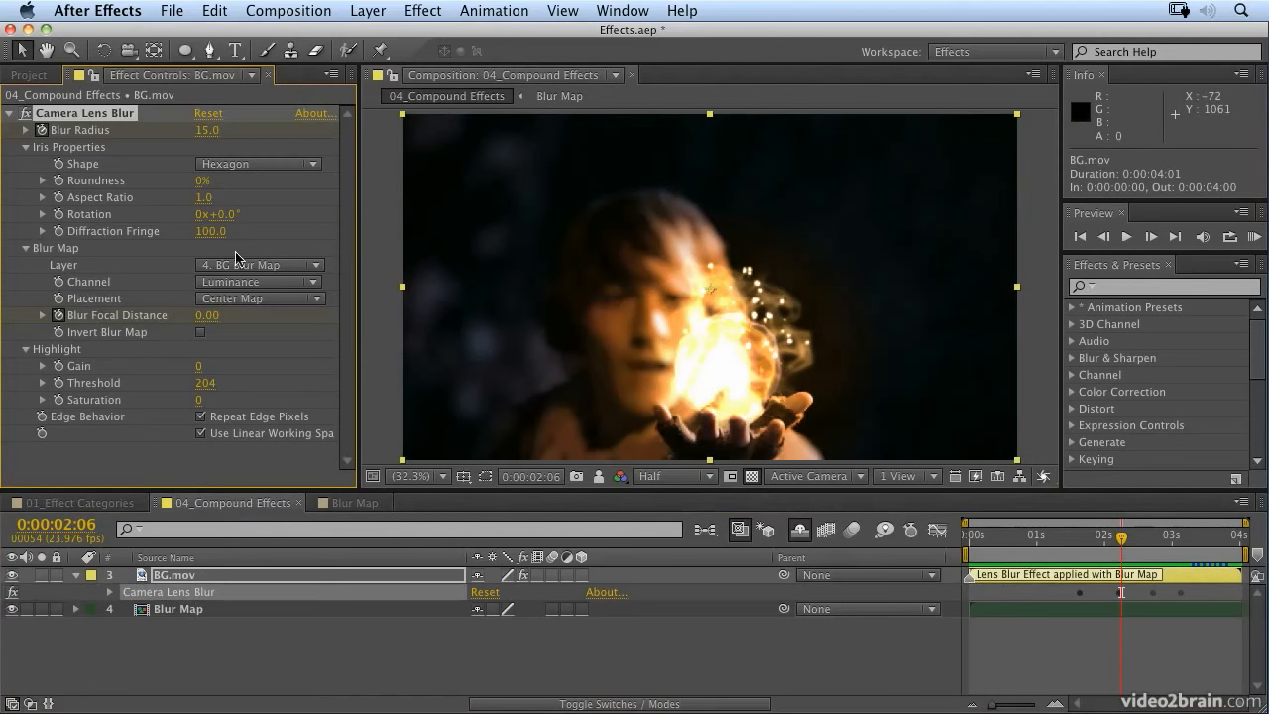
Step: Try None as the Blur Map layer of BG.mov's Camera Lens Blur and restore it to 4. BG Blur Map
click(290, 271)
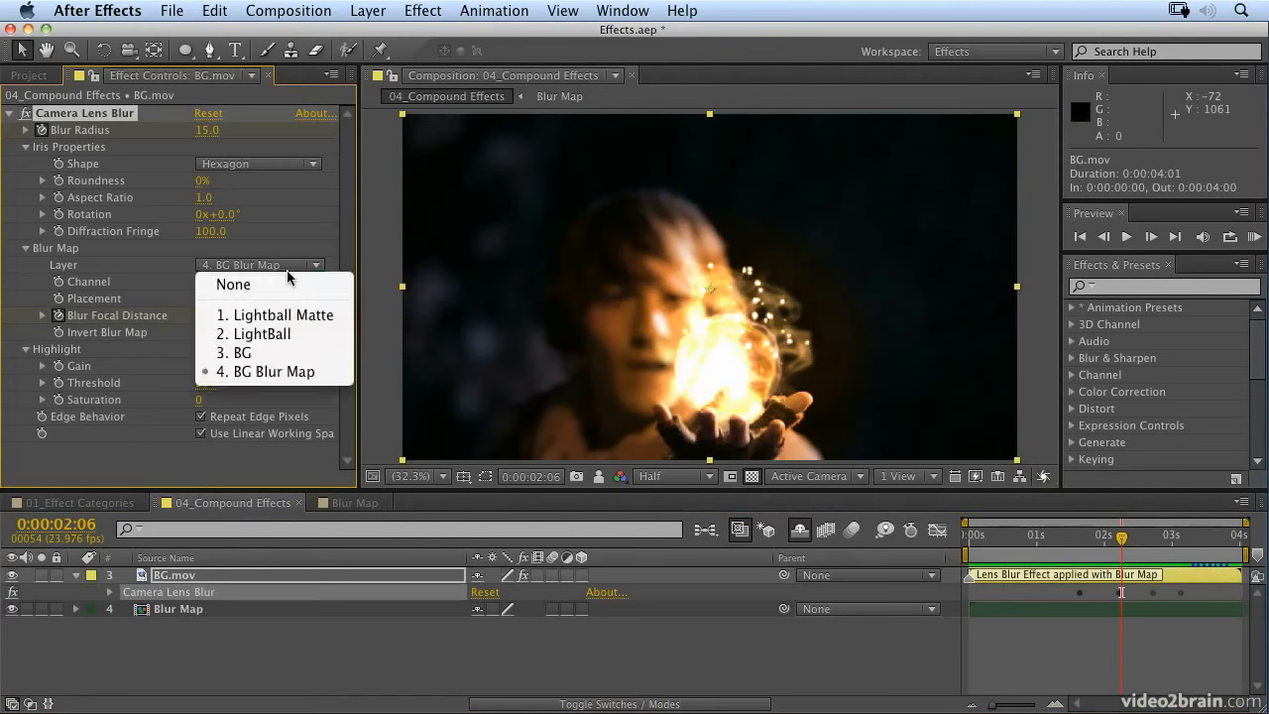
click(288, 373)
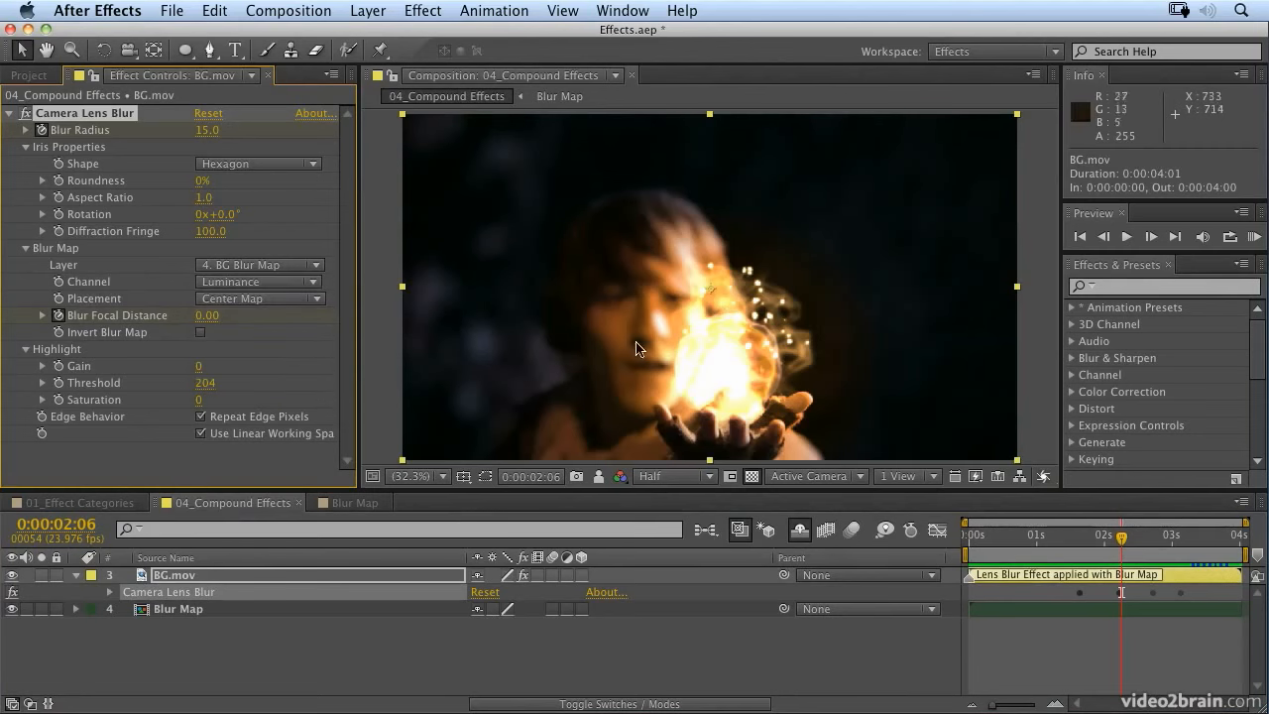
click(283, 268)
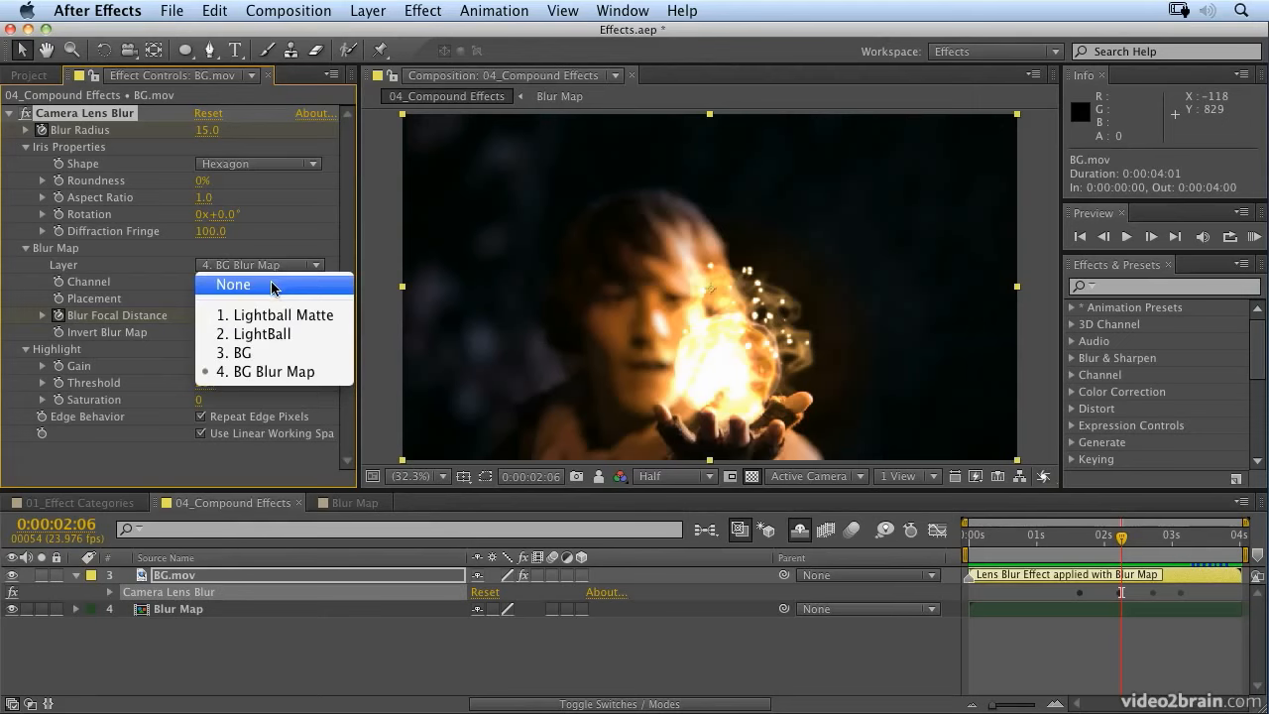
click(271, 285)
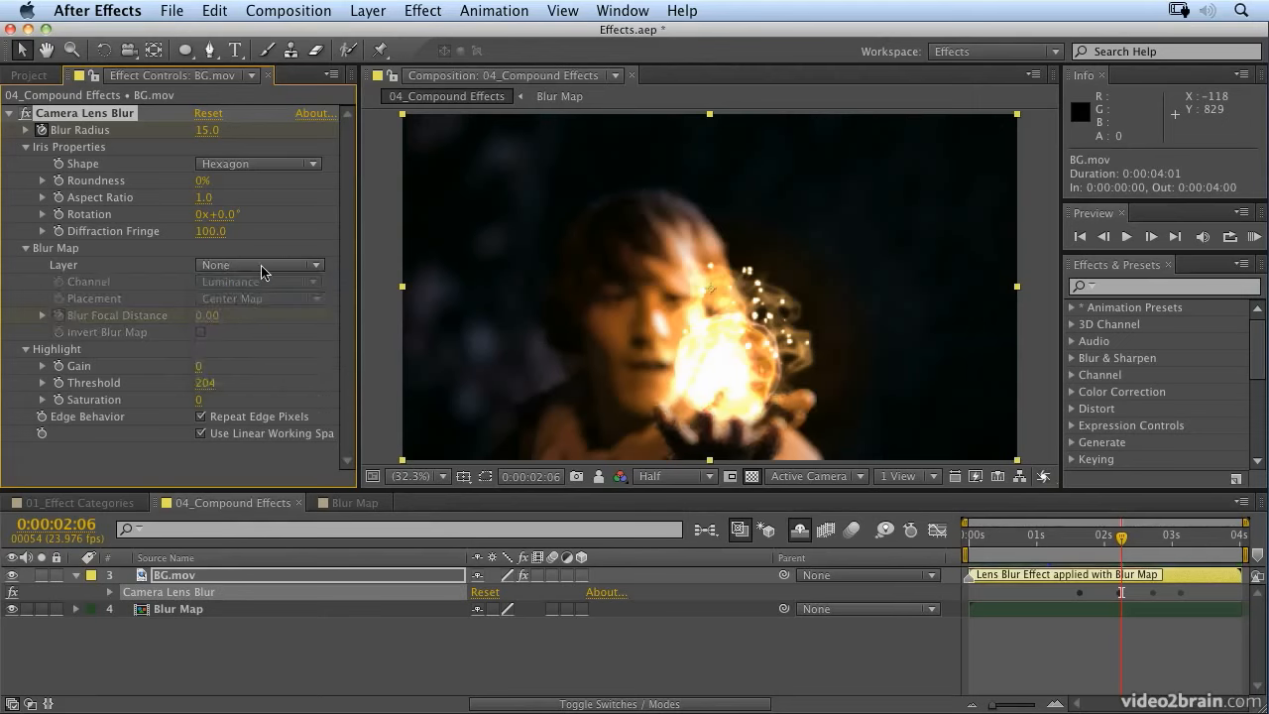
click(263, 273)
click(277, 371)
Step: In the Blur Map composition at 0:00:01:09, compare original footage 3 with and without its Tint, Simple Choker and Gaussian Blur
double_click(213, 607)
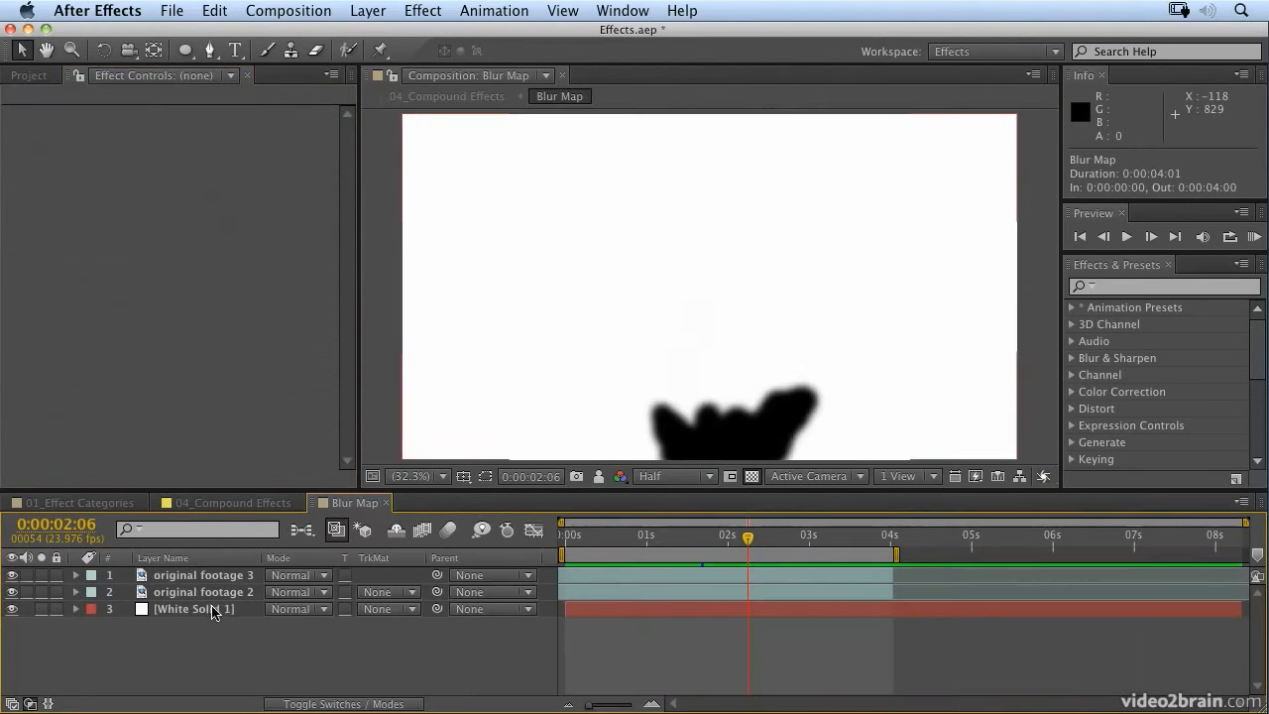
drag(680, 541, 561, 535)
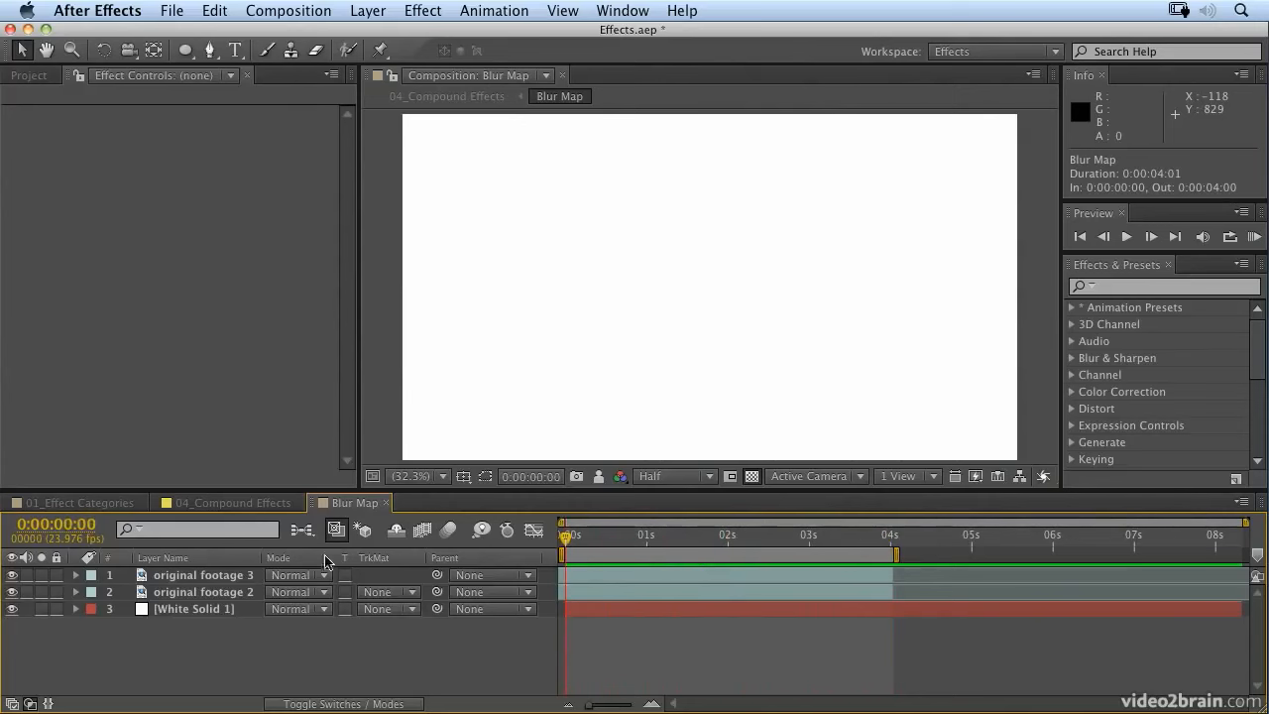
click(198, 575)
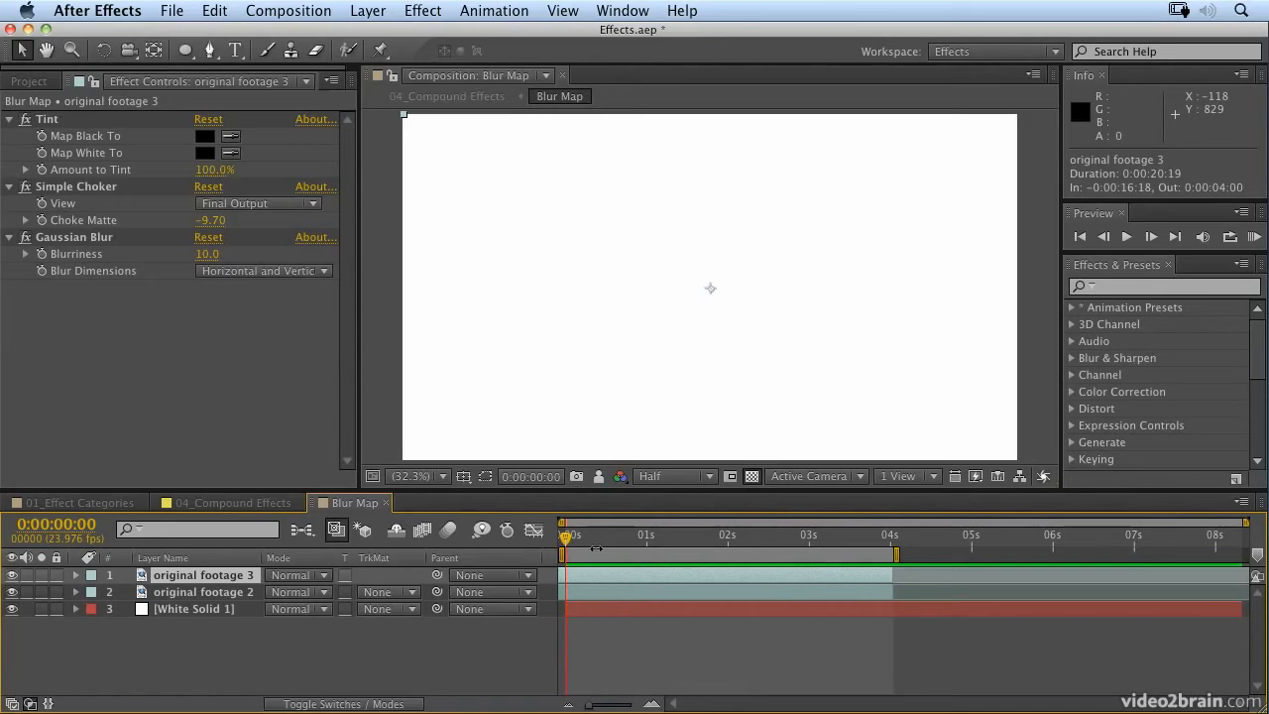
drag(572, 539, 678, 545)
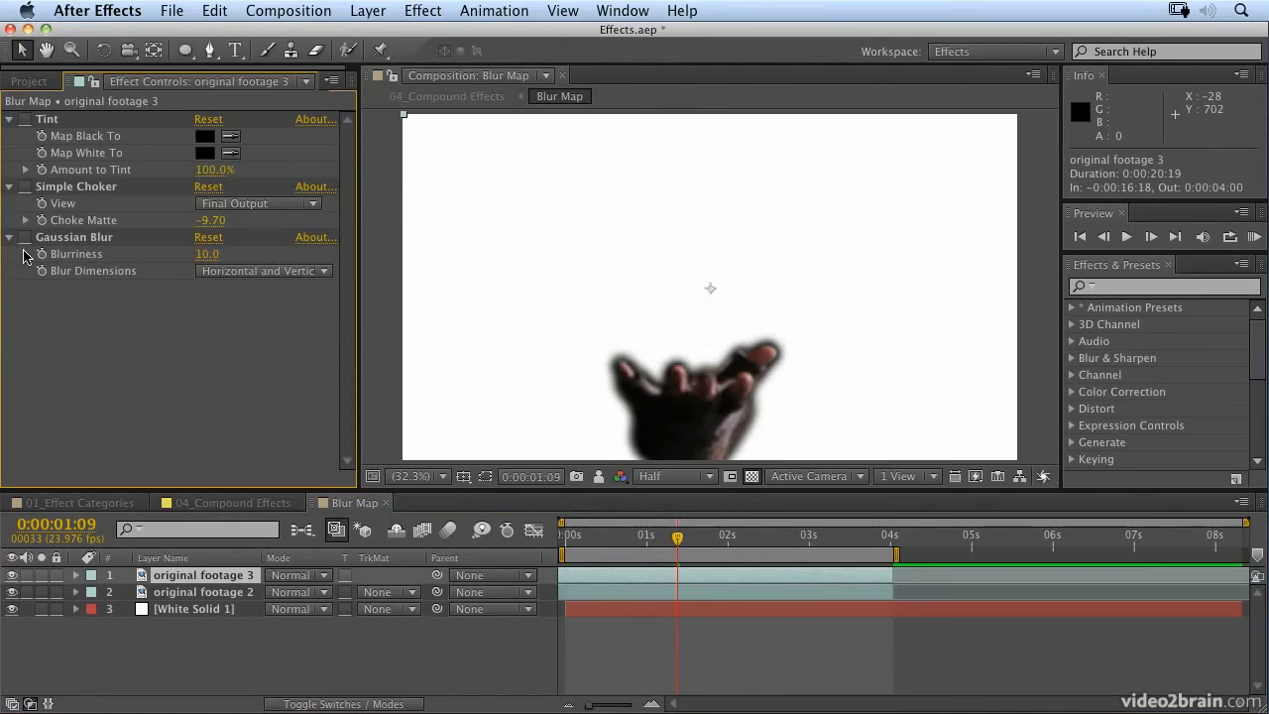
drag(26, 237, 27, 121)
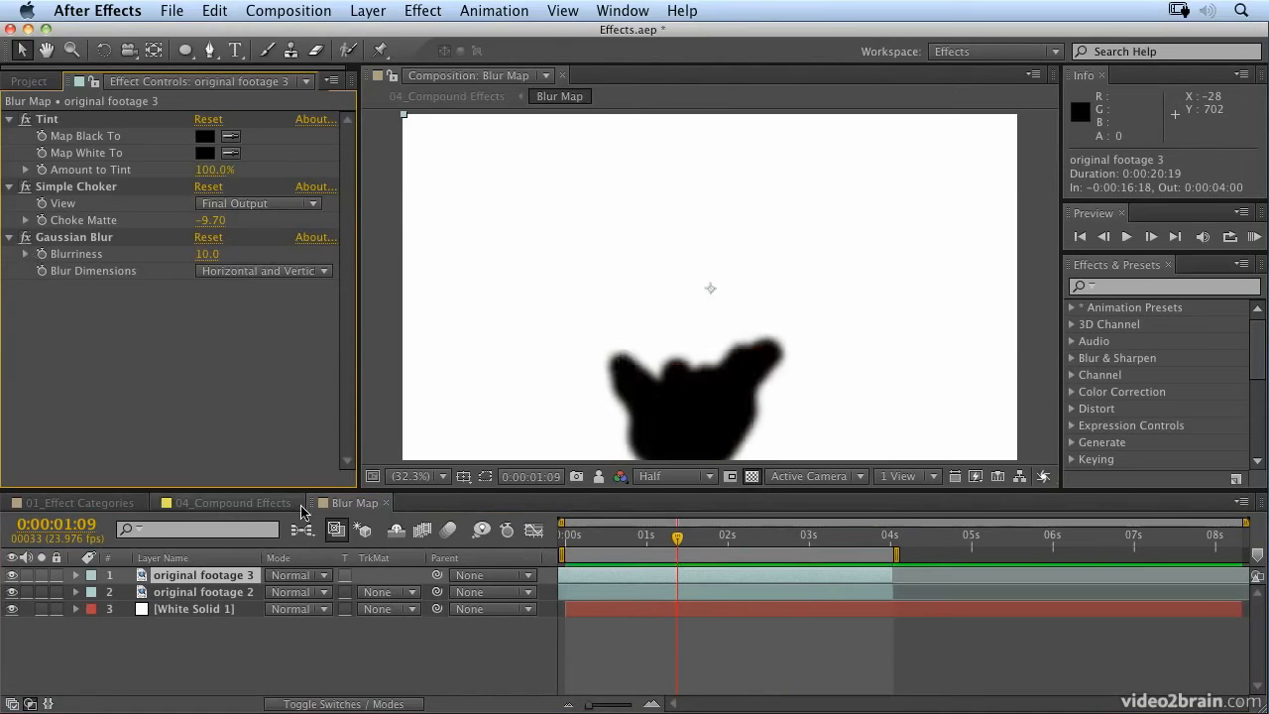
Step: In 04_Compound Effects, make BG.mov and Blur Map shy but Shot06_FG.mov not shy, and hide the shy layers
click(266, 505)
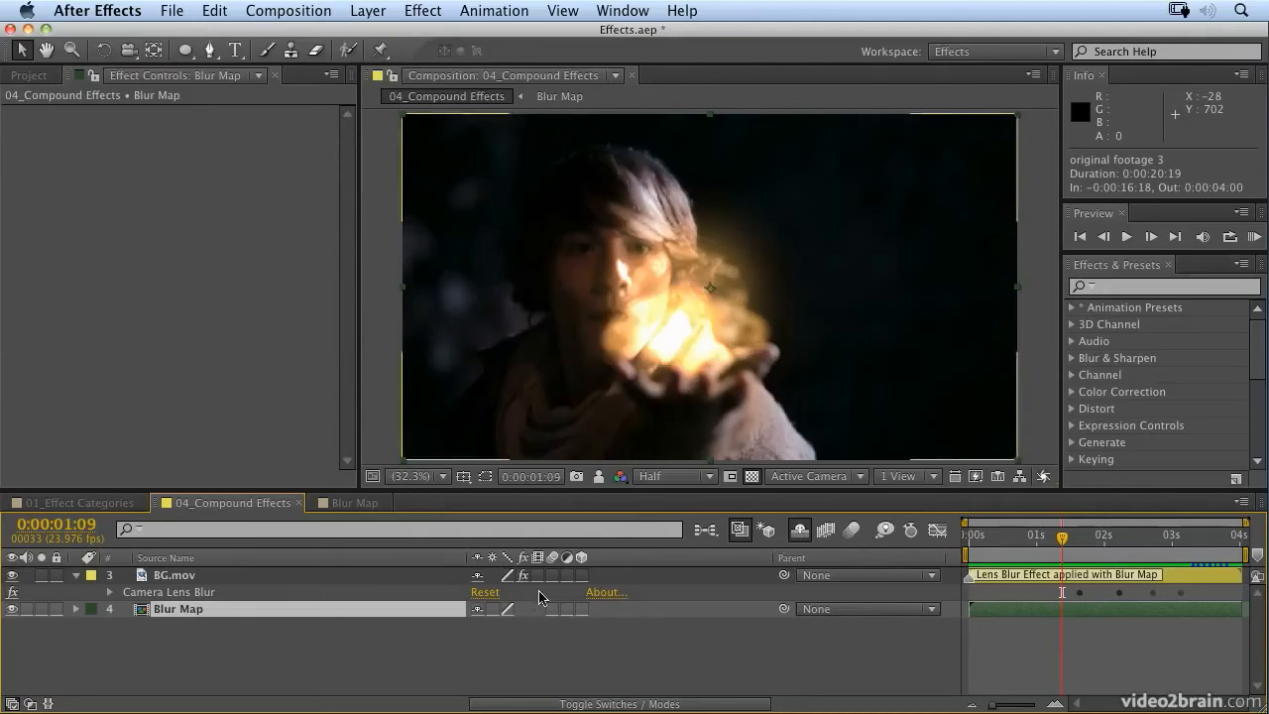
click(800, 530)
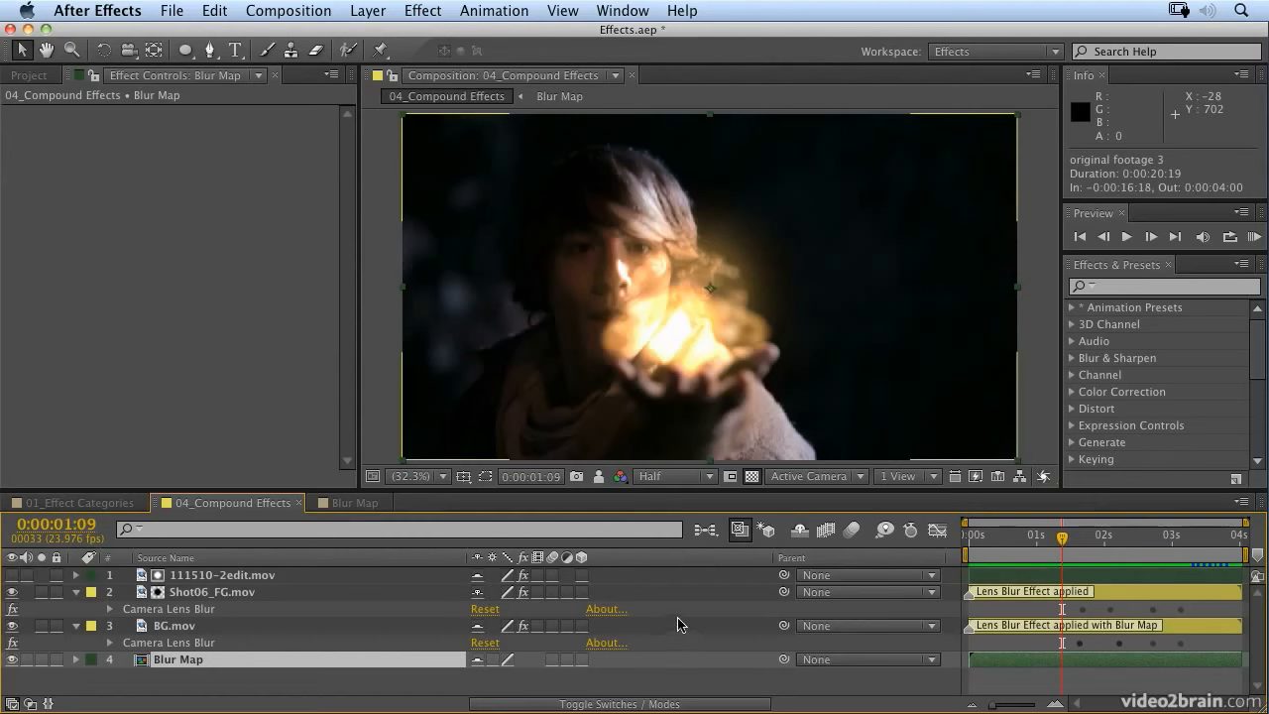
click(796, 536)
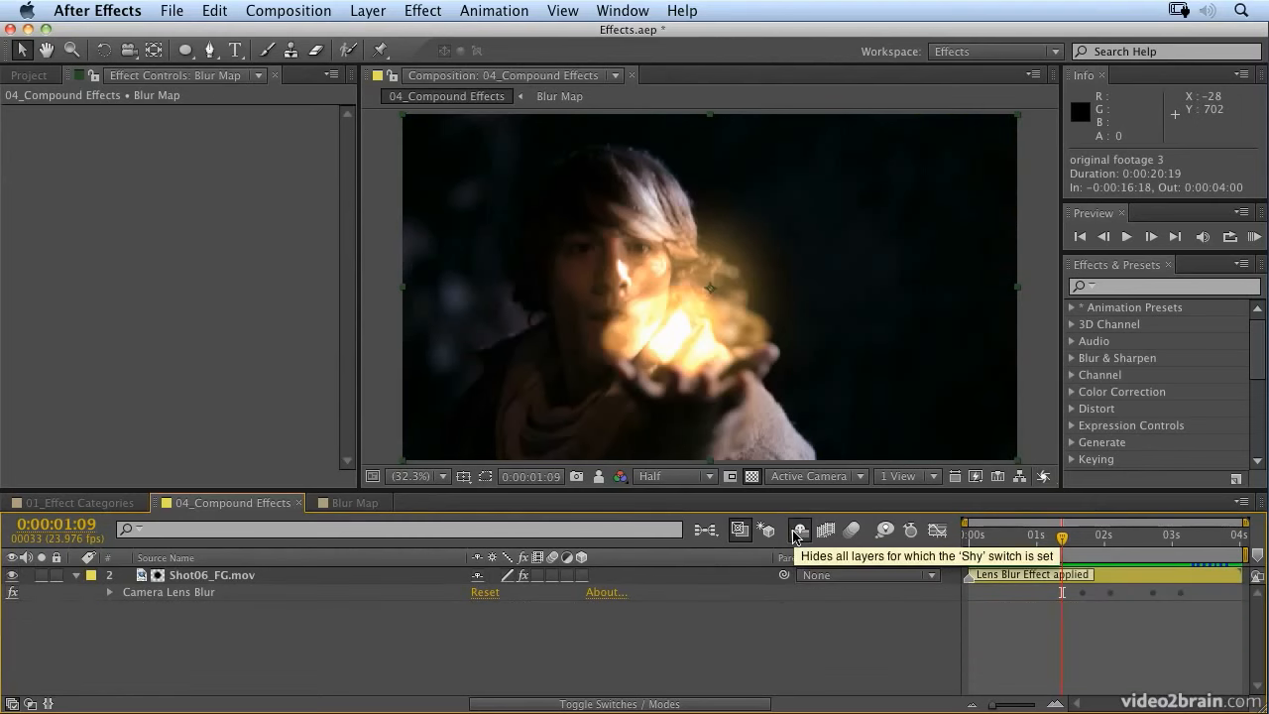
Step: Select Shot06_FG.mov, view it soloed on its own, and collapse its effect list before ending the solo
click(242, 579)
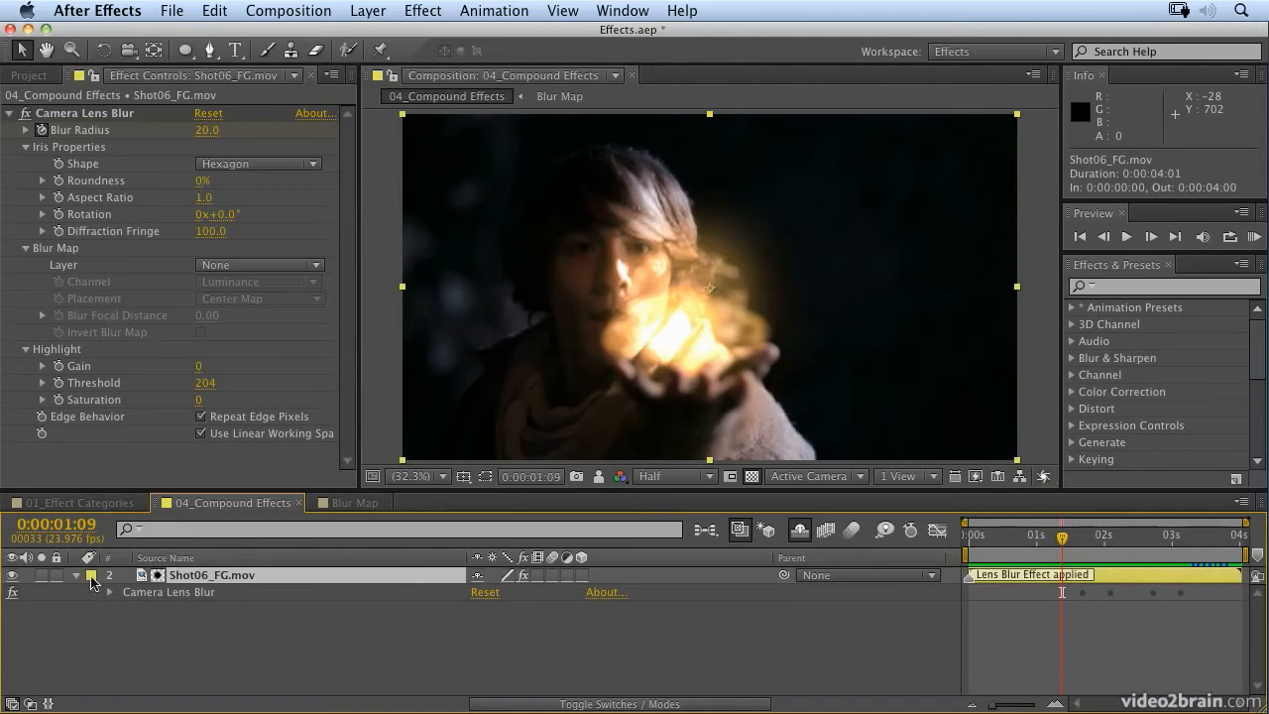
click(41, 575)
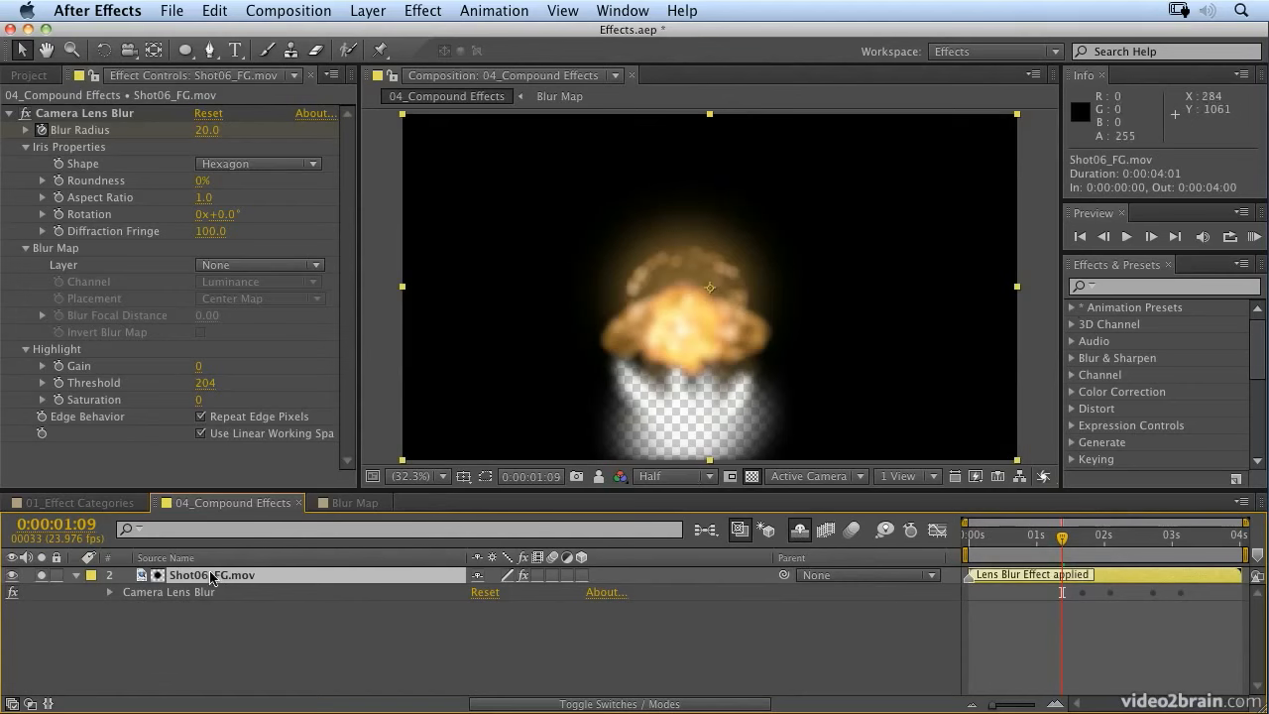
key(e)
click(41, 575)
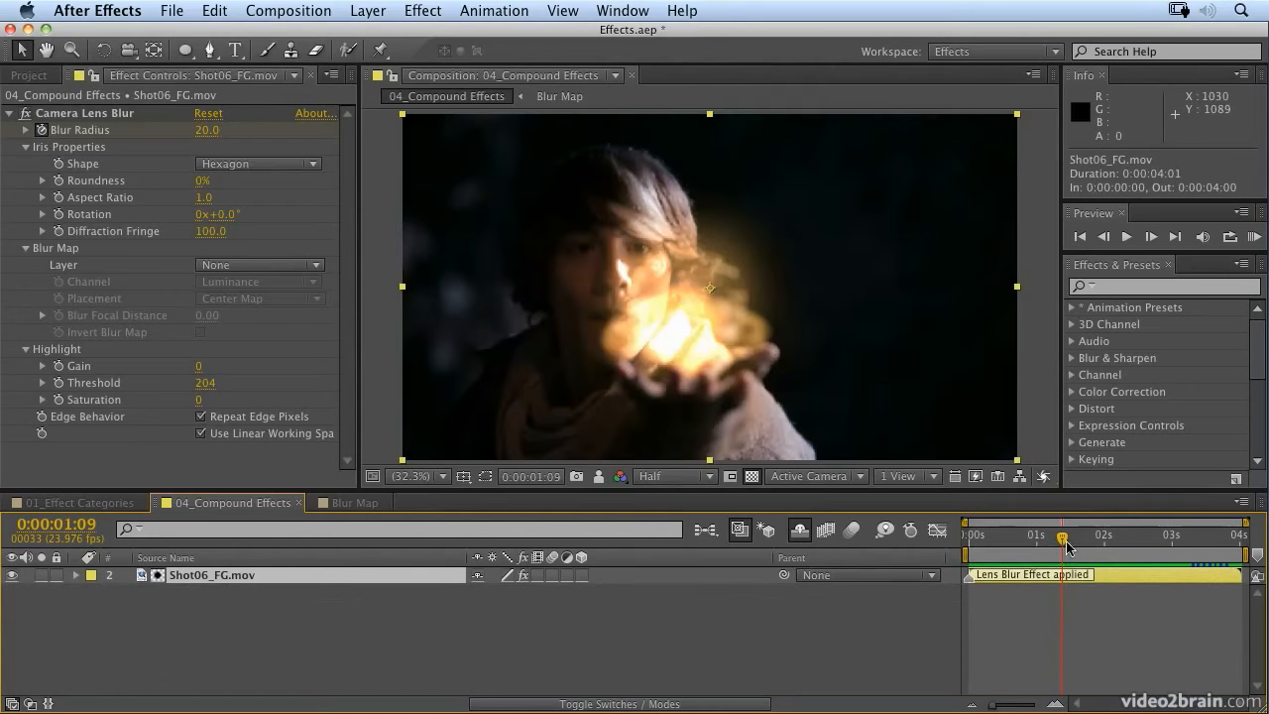
Step: At 0:00:03:03, create a 1920 × 1080 px orange solid named Ball of Light Map
drag(1064, 540, 1180, 537)
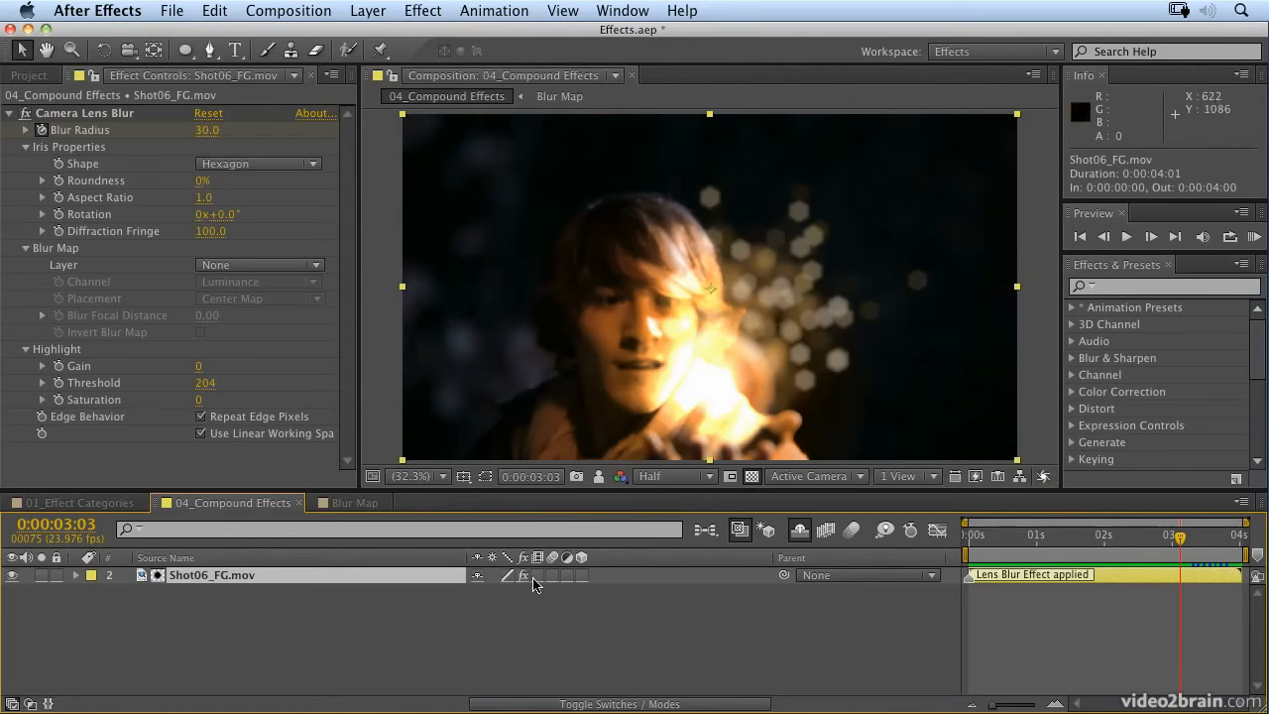
click(383, 14)
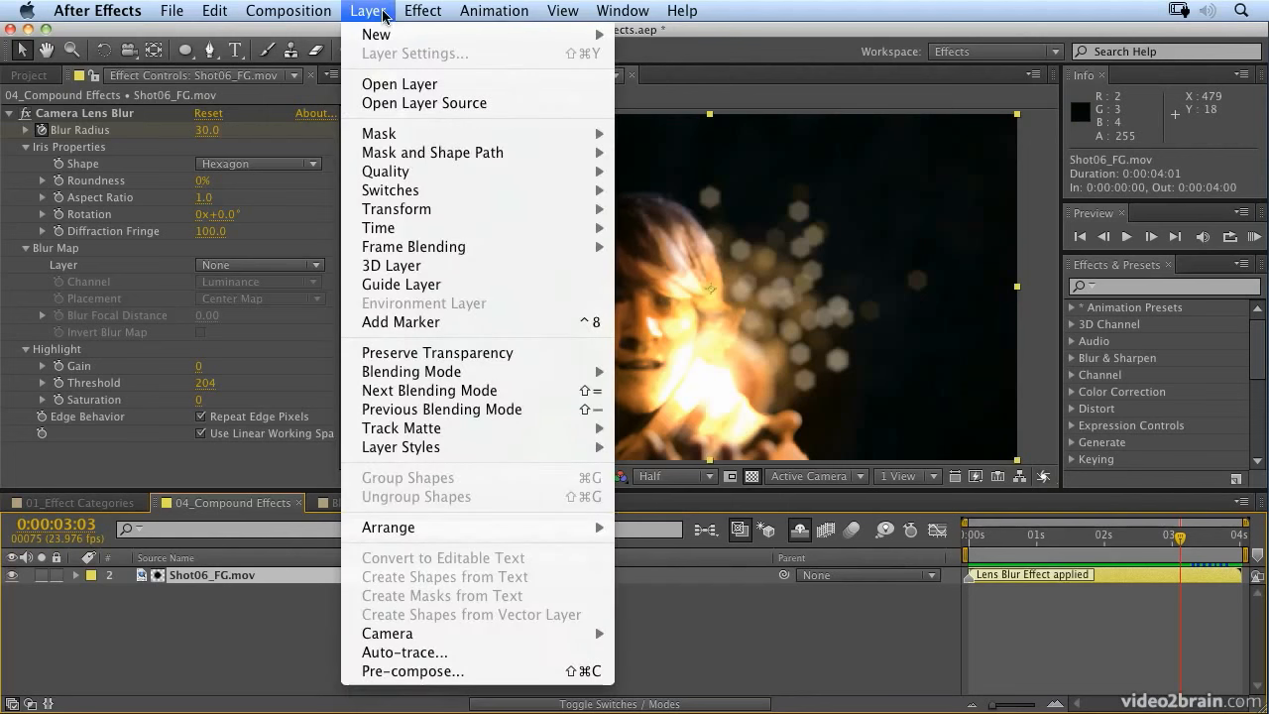
mouse_move(382, 35)
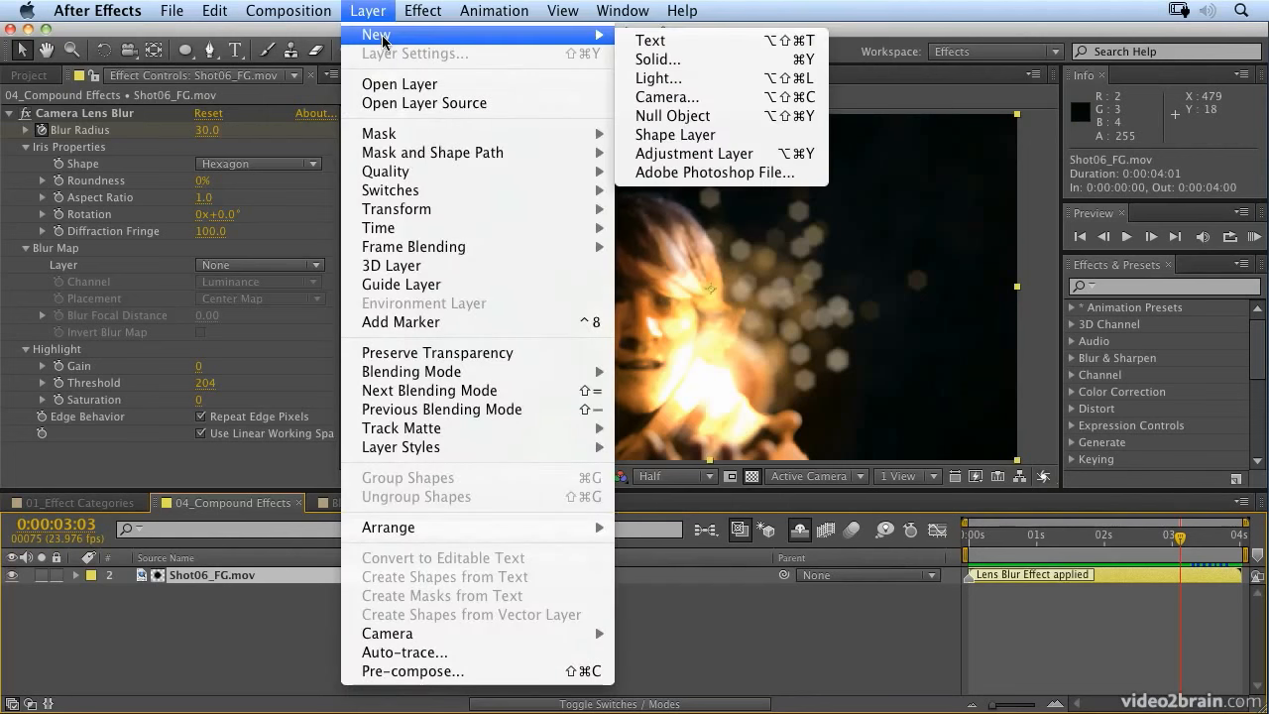
click(717, 58)
text(Ball of Light Map)
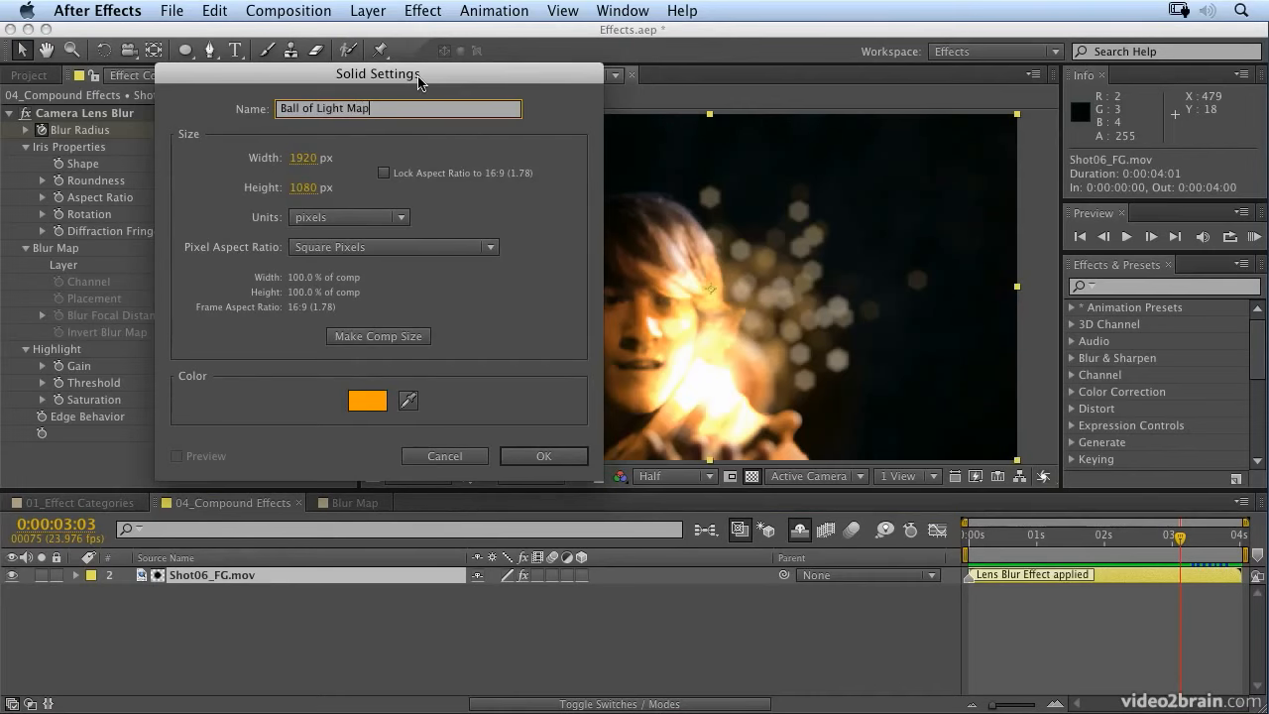
click(551, 458)
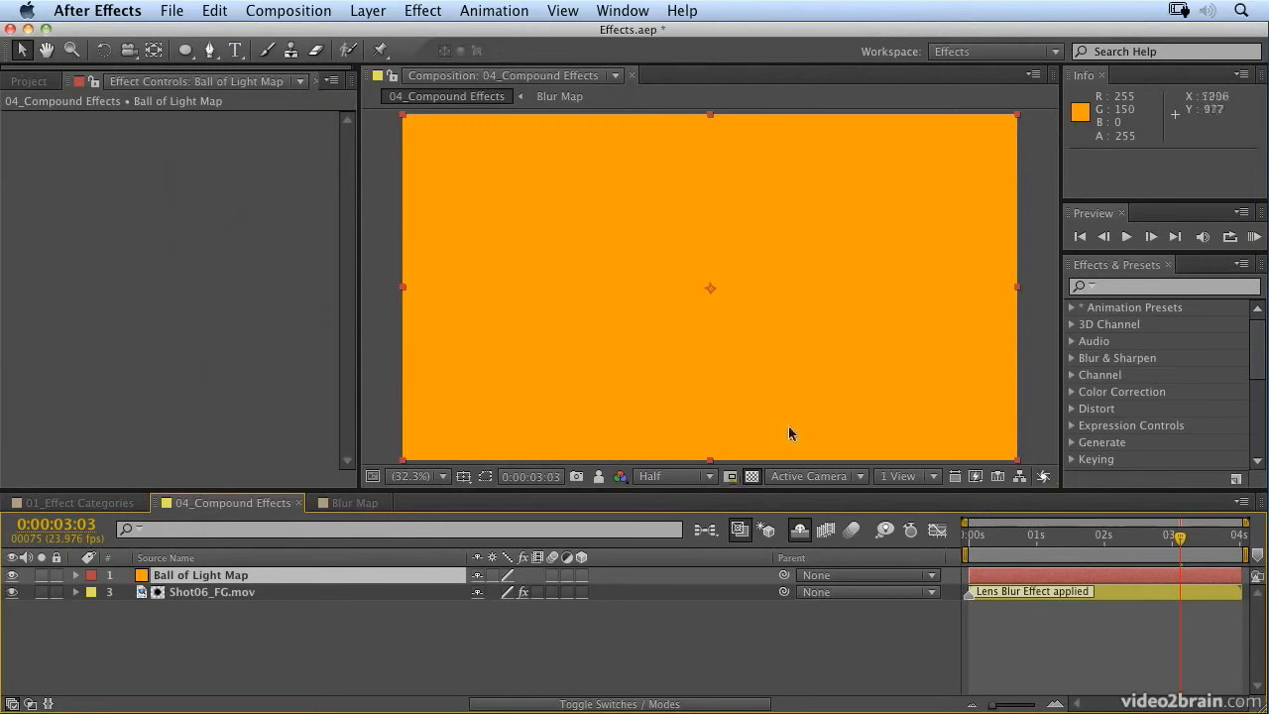
Step: Apply the Ramp effect to the Ball of Light Map solid and set its shape to Radial Ramp
click(1130, 288)
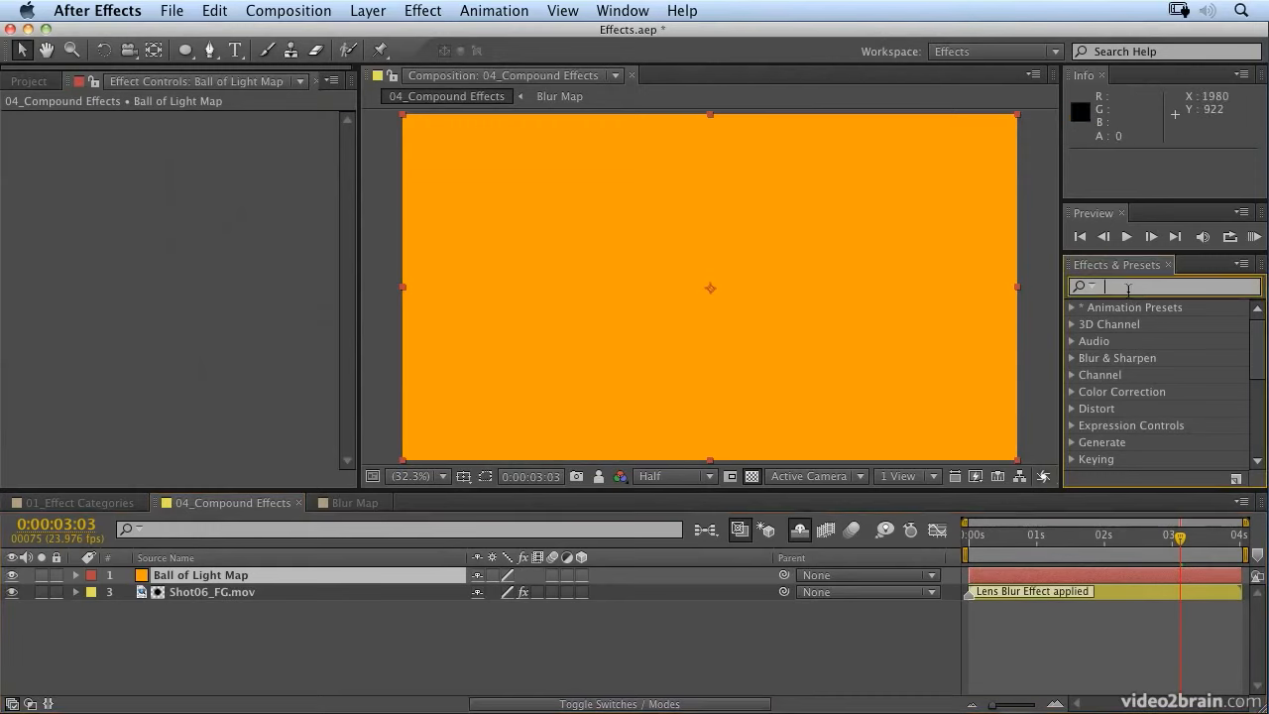
text(ramp)
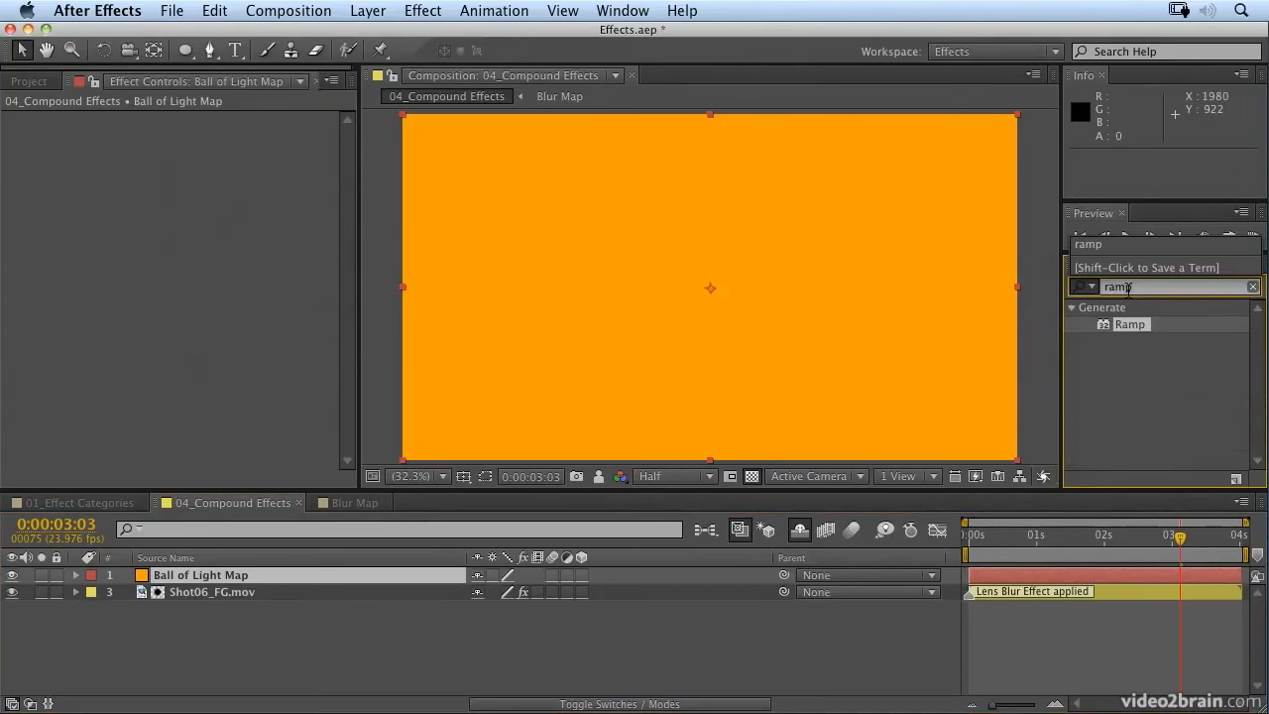
drag(1100, 328, 718, 345)
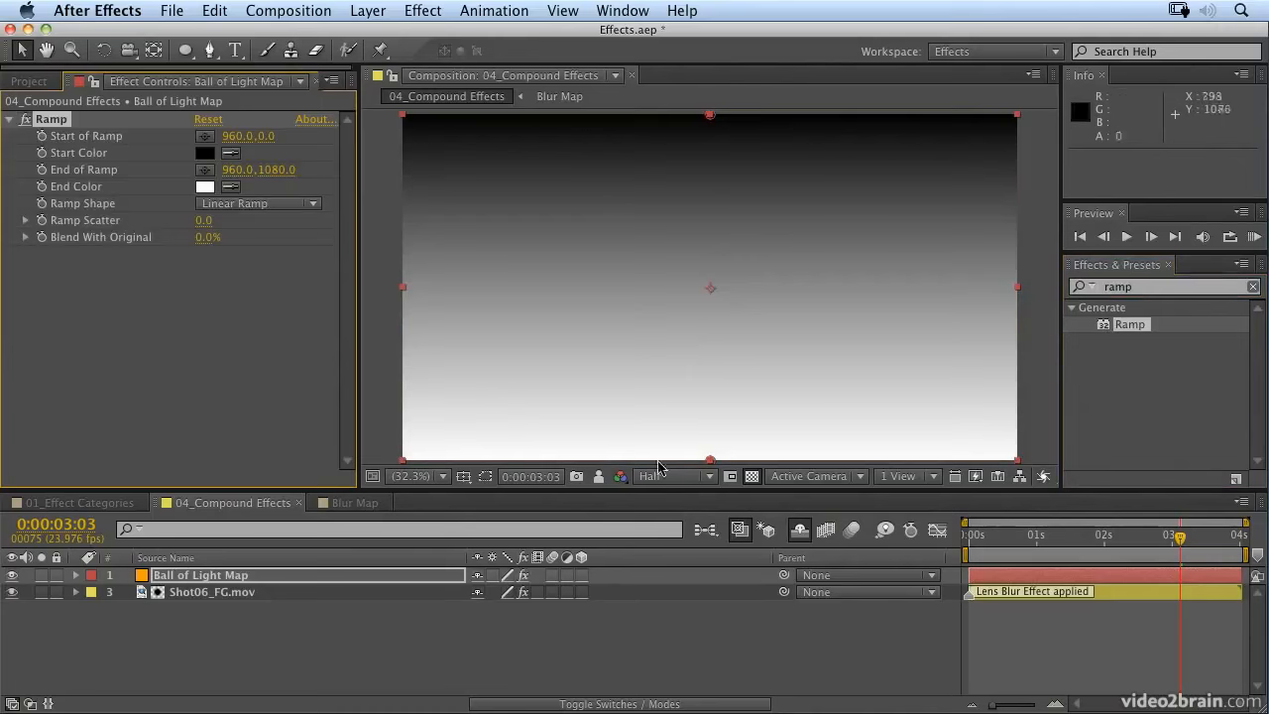
click(292, 205)
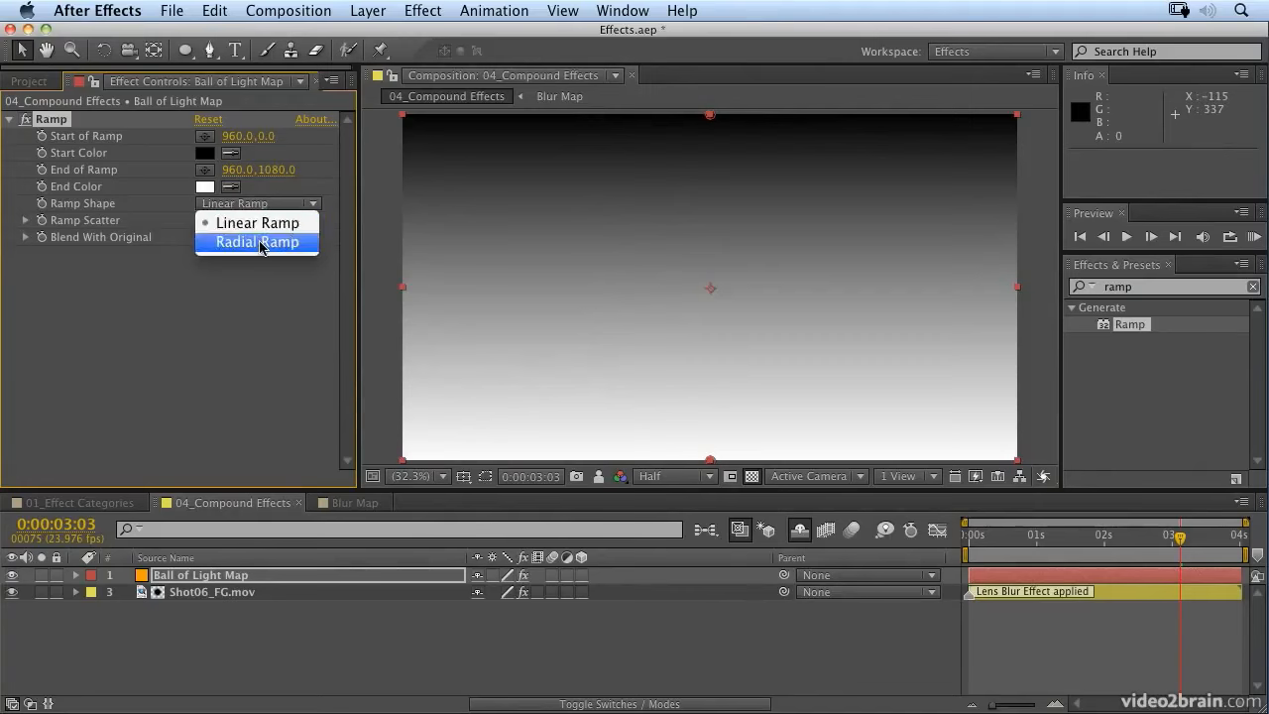
click(261, 246)
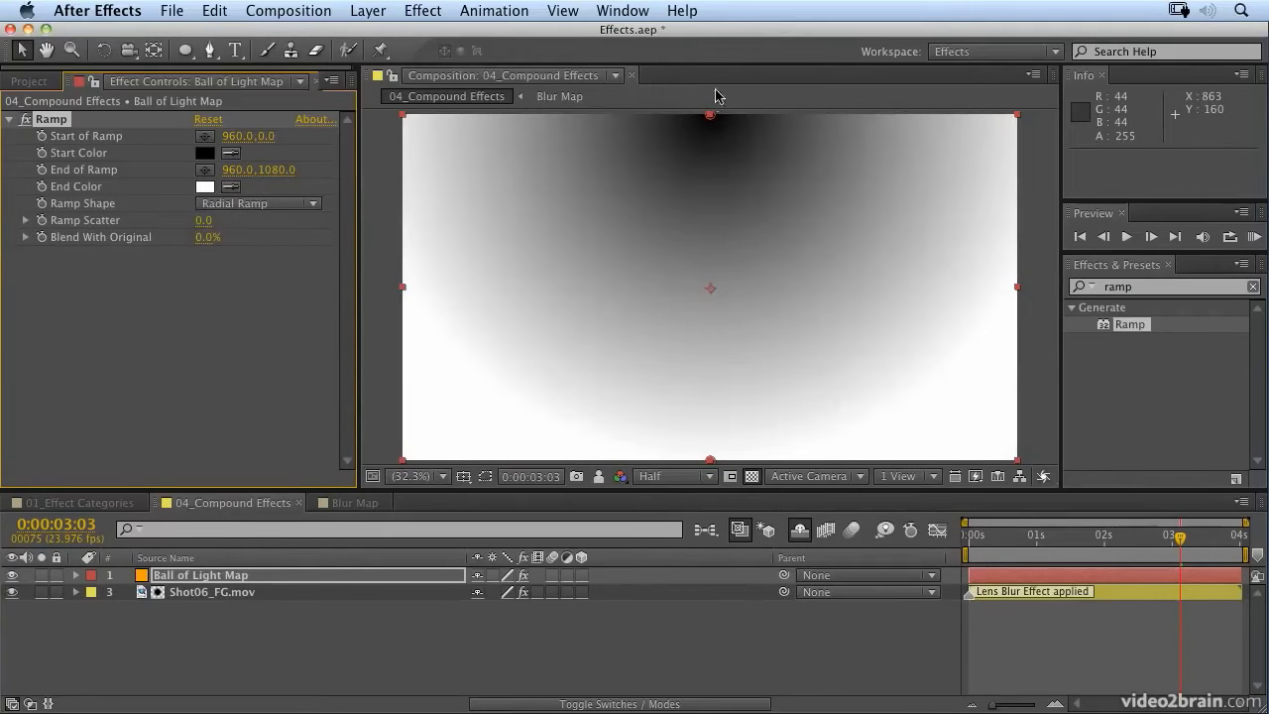
Step: Place the radial ramp's start point over the ball of light area, at about 956, 730
click(203, 140)
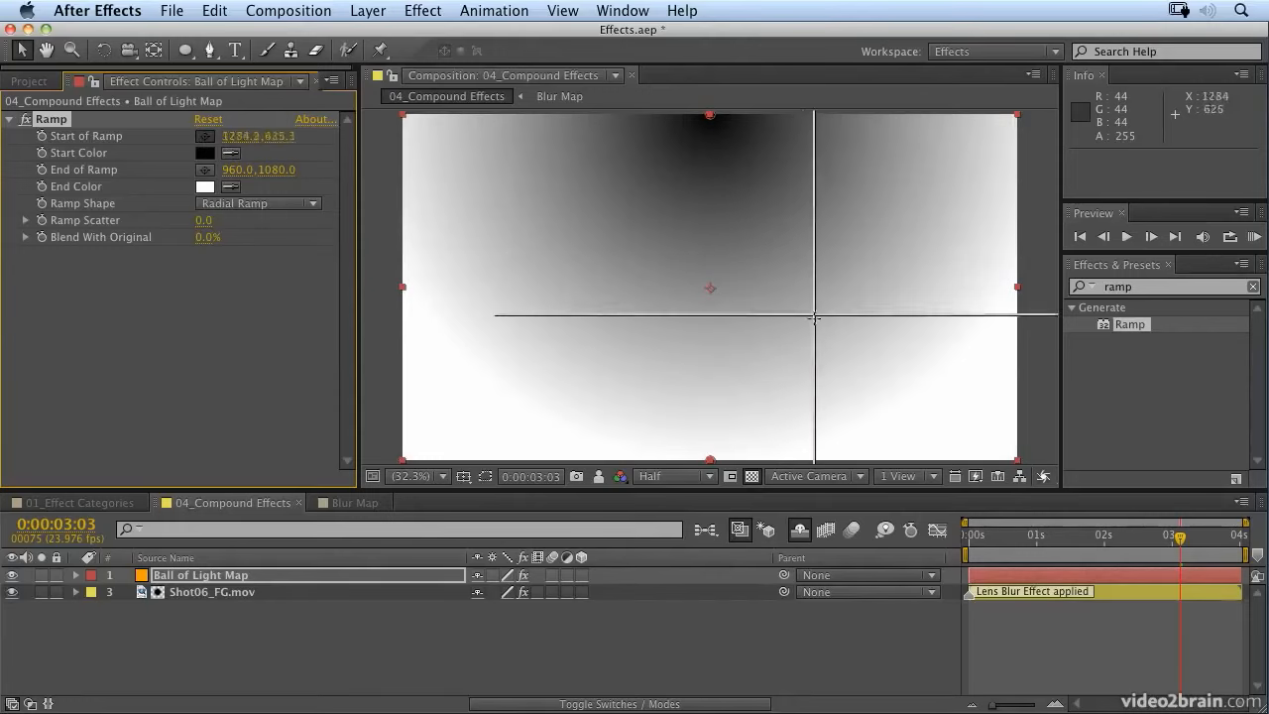
click(708, 359)
click(268, 206)
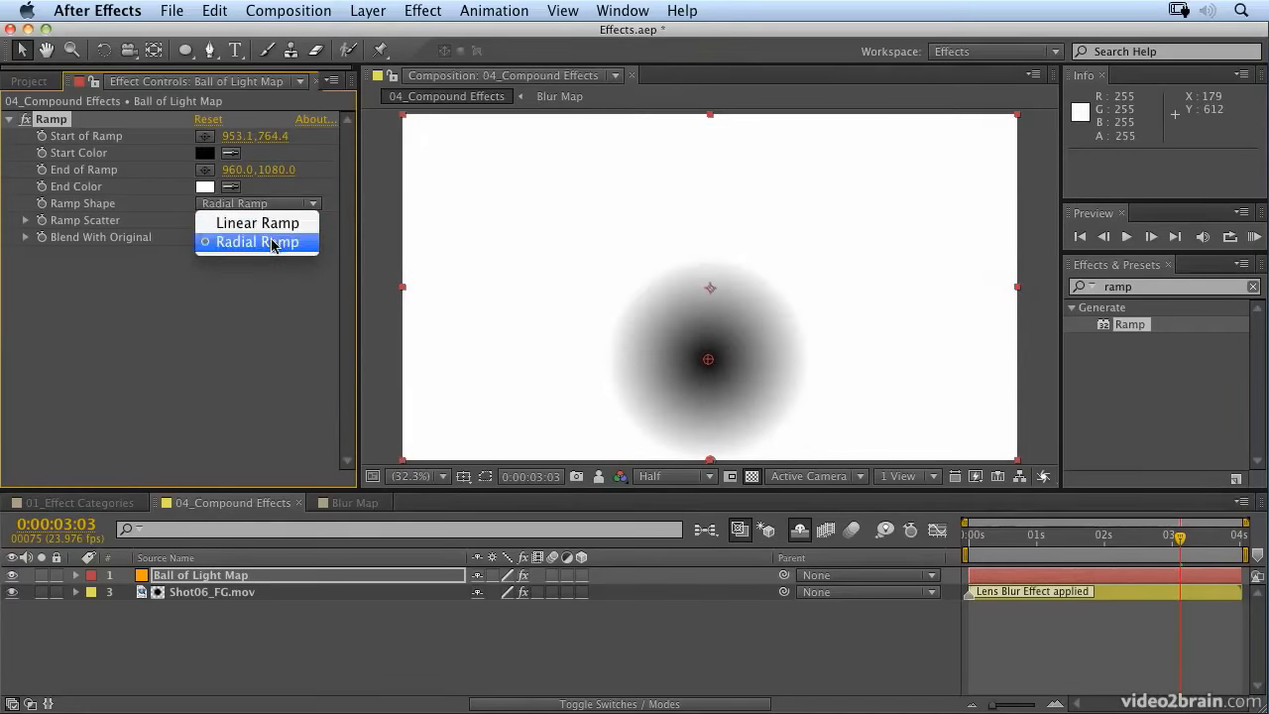
click(272, 242)
drag(708, 359, 710, 353)
Step: Position the end point of the ramp at about 1427, 551 to widen the radial gradient
click(205, 174)
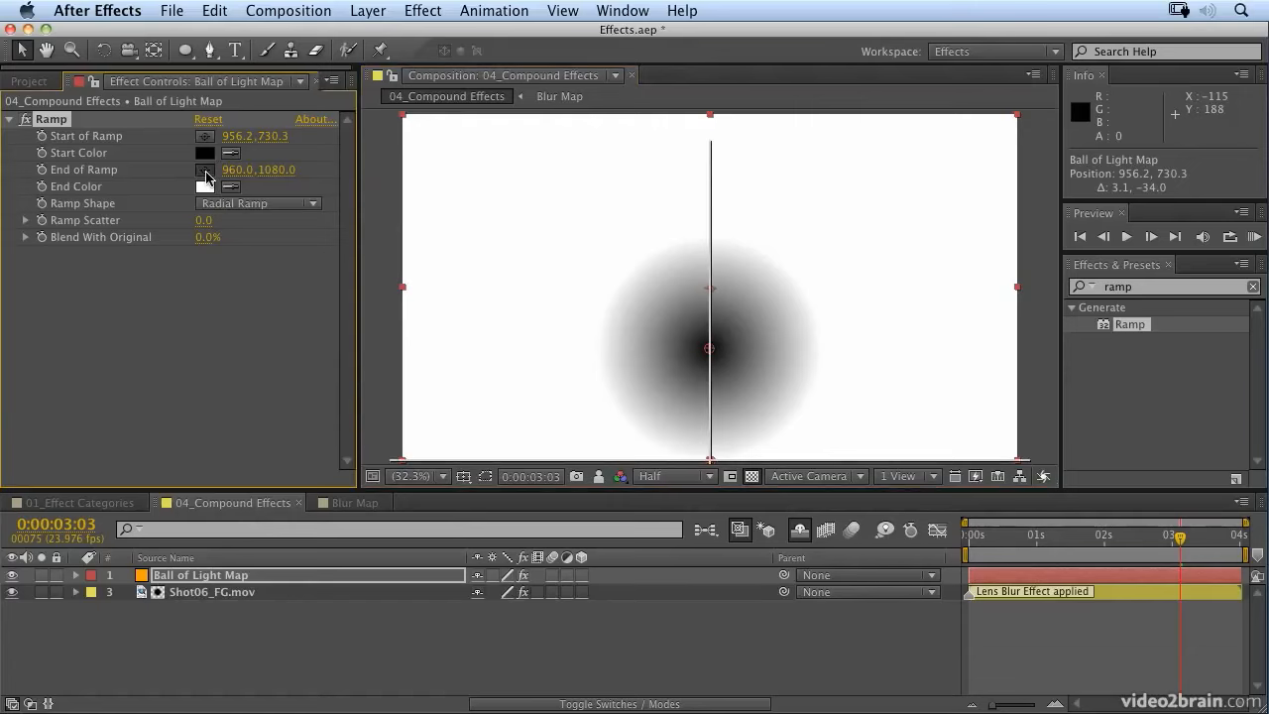
click(907, 214)
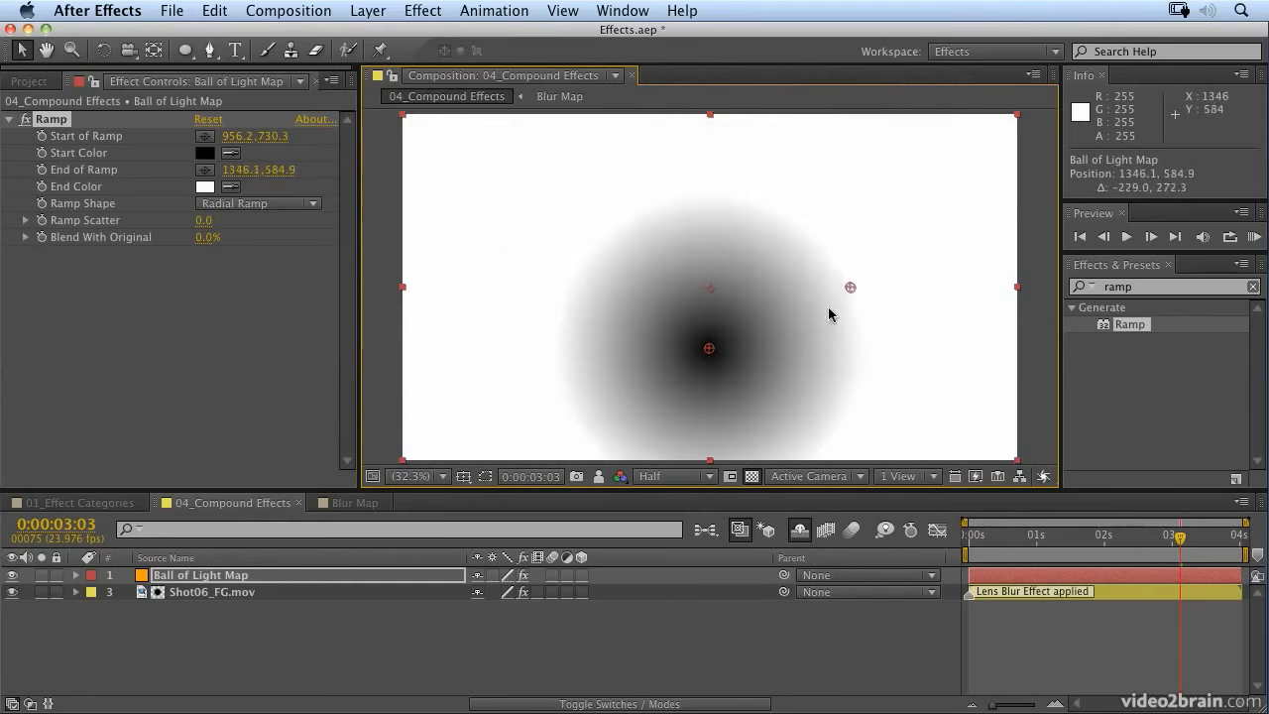
click(859, 293)
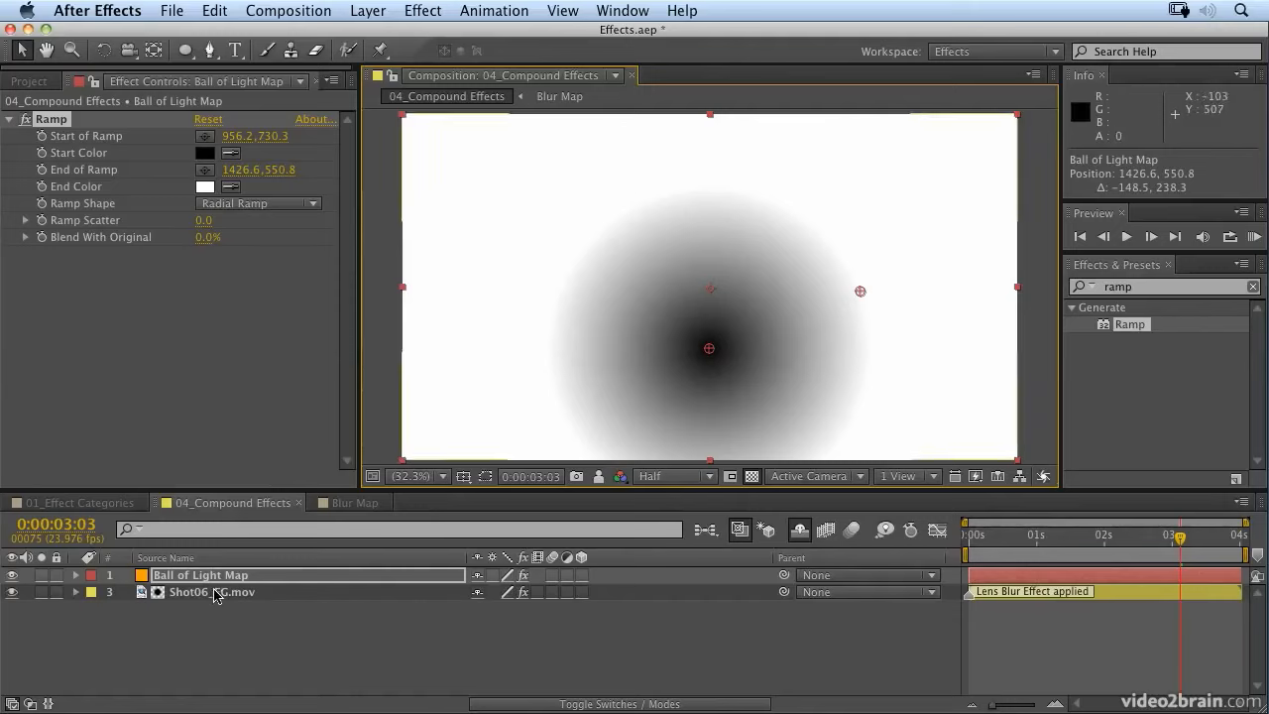
Step: Hide the Ball of Light Map layer and assign it as the Blur Map layer in Shot06_FG.mov's Camera Lens Blur
click(11, 579)
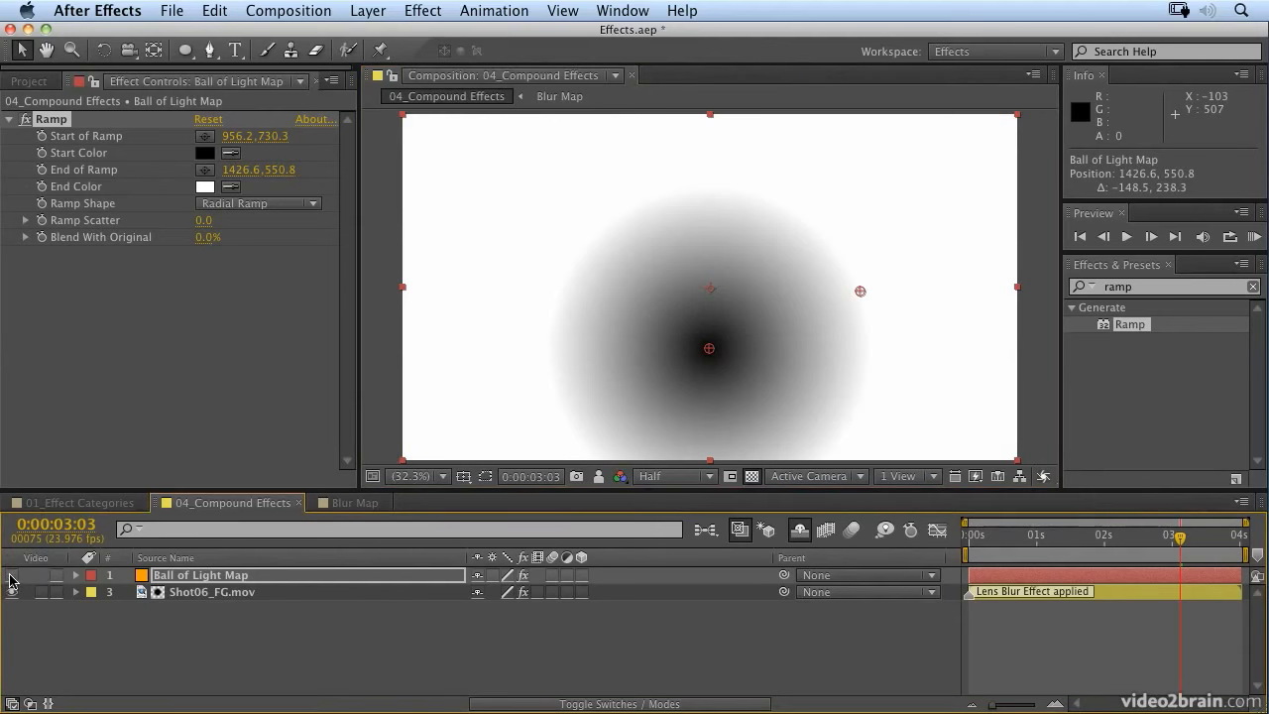
click(206, 592)
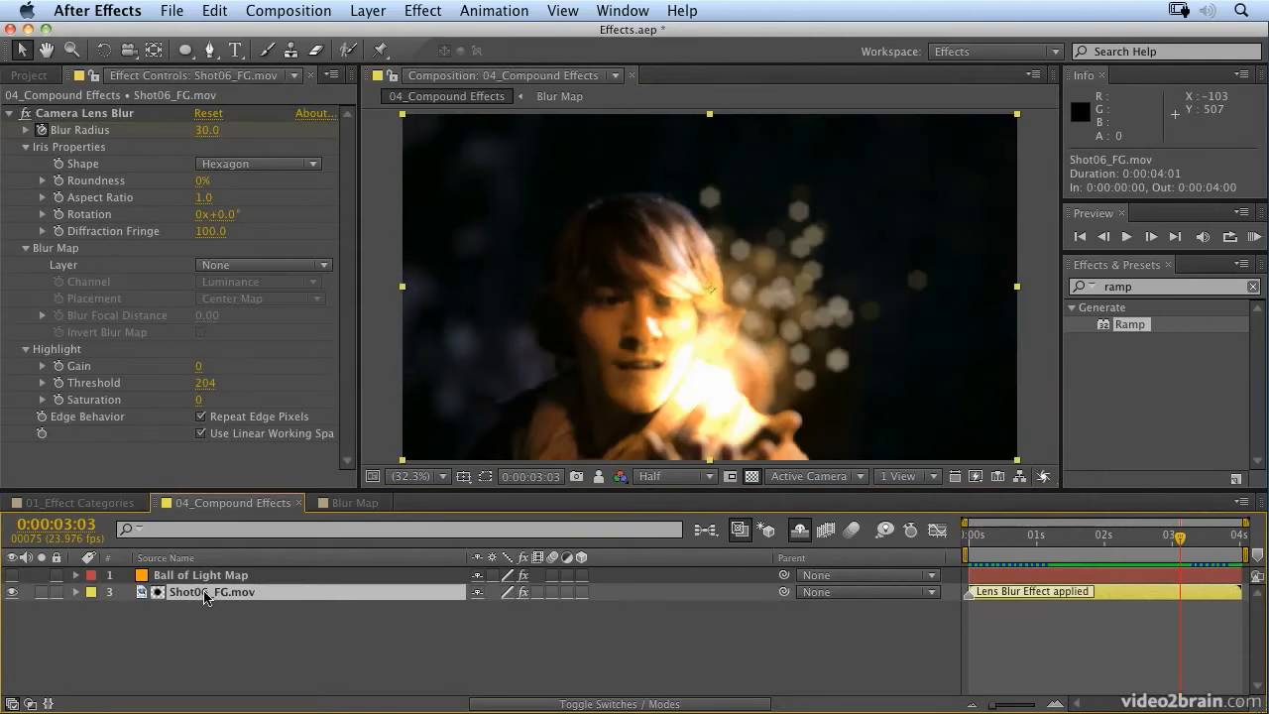
click(240, 266)
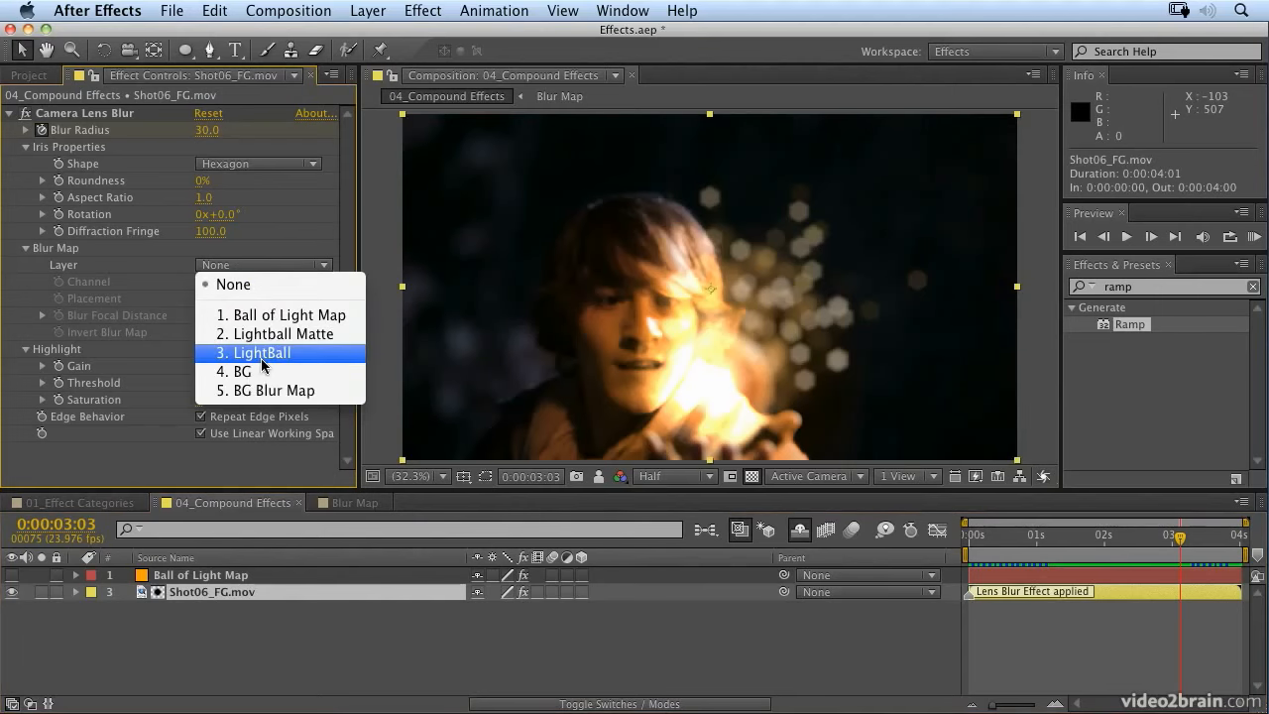
click(269, 316)
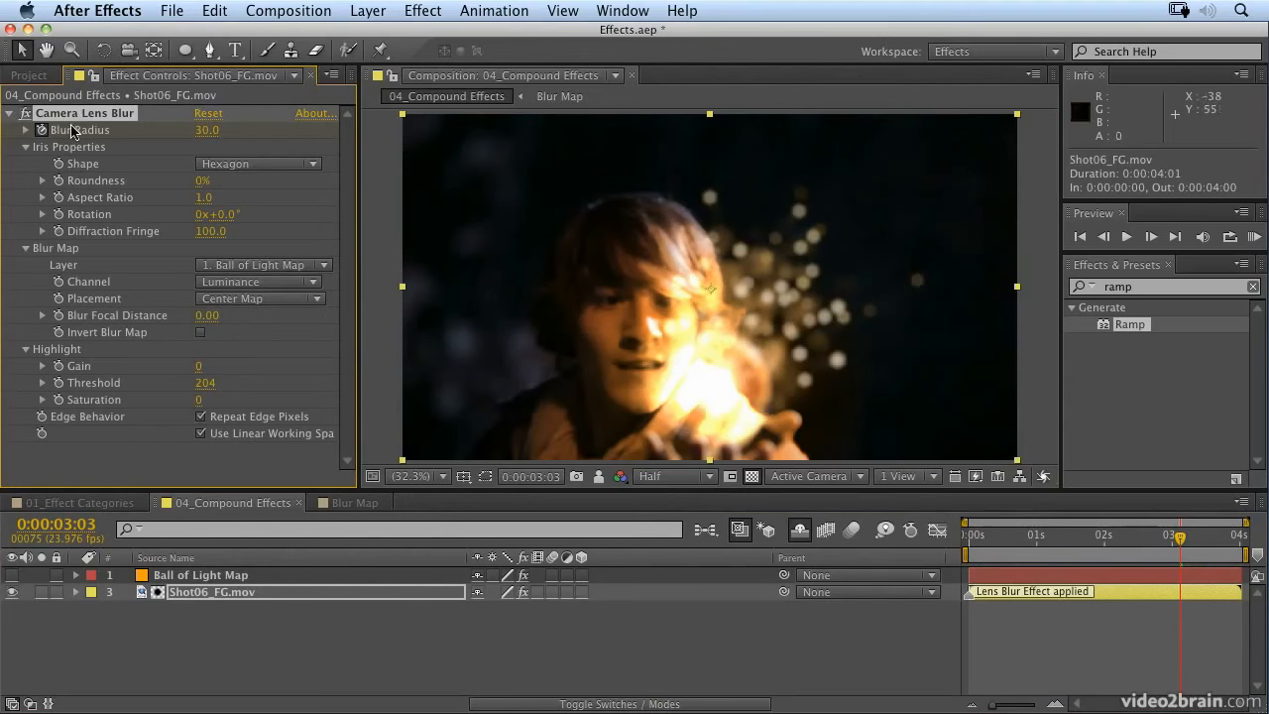
Step: Show the Ball of Light Map layer and compare the solid with its effects switched off and on
click(201, 575)
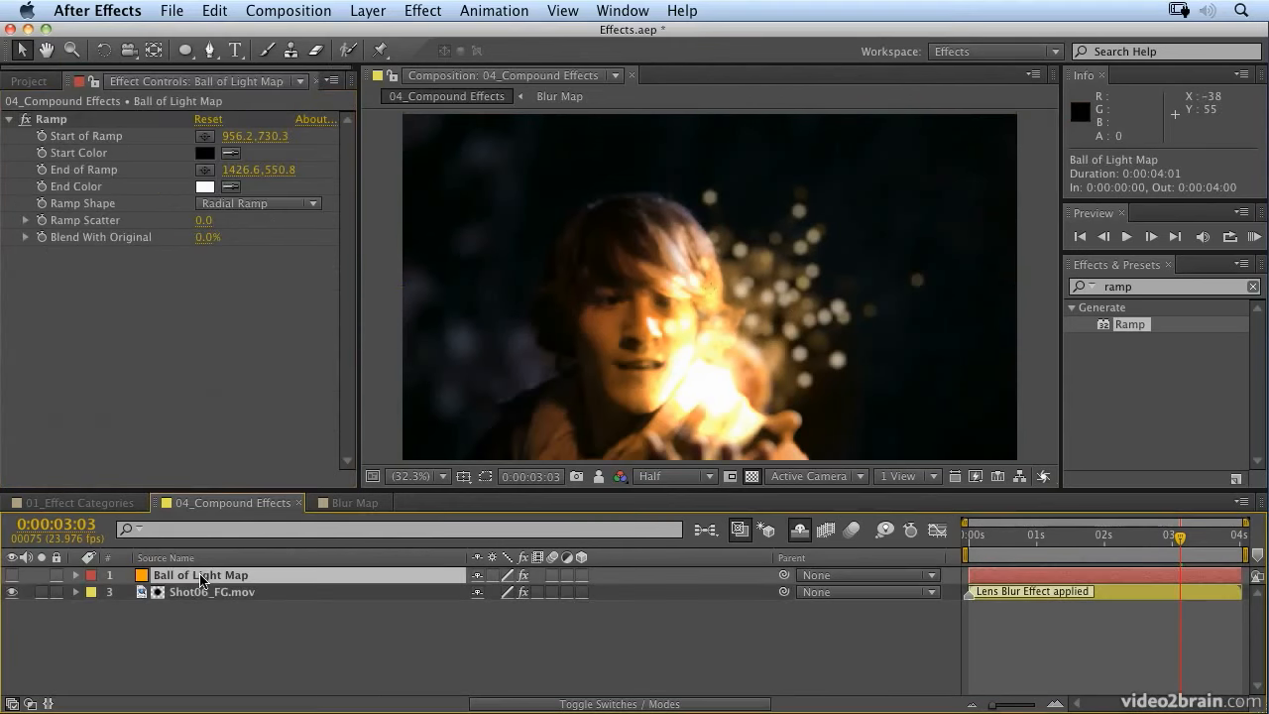
click(11, 575)
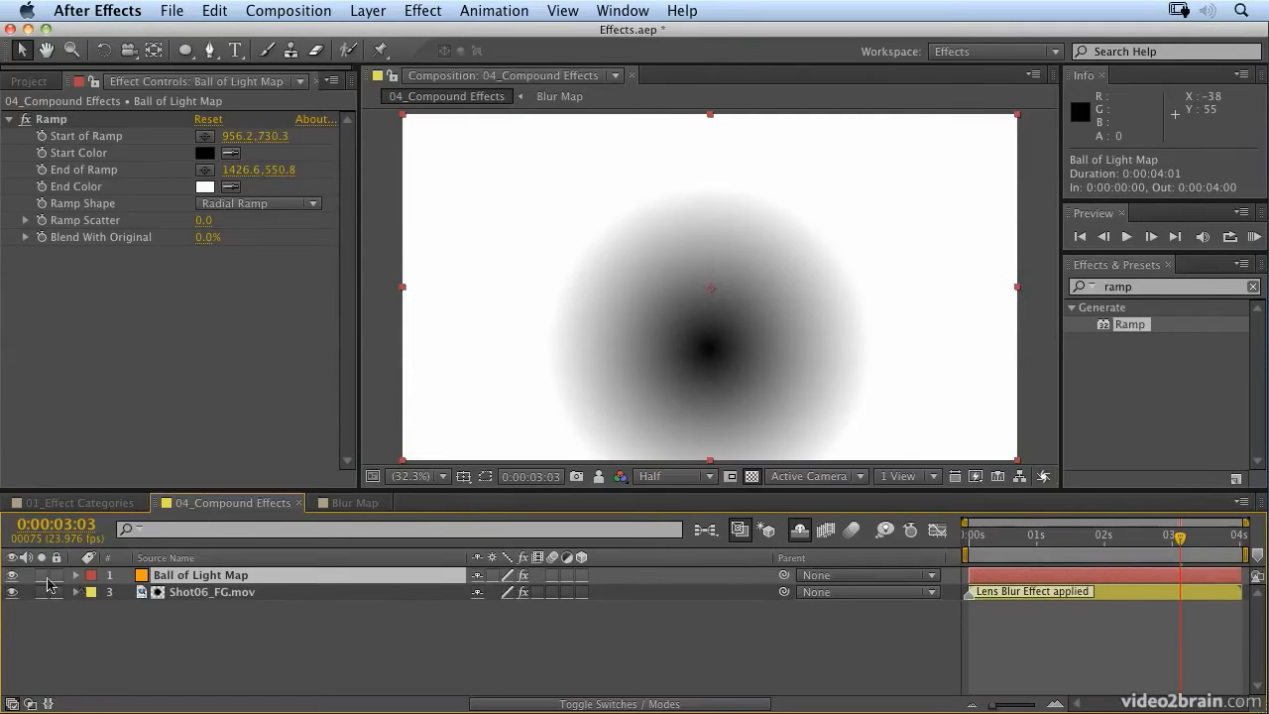
click(523, 575)
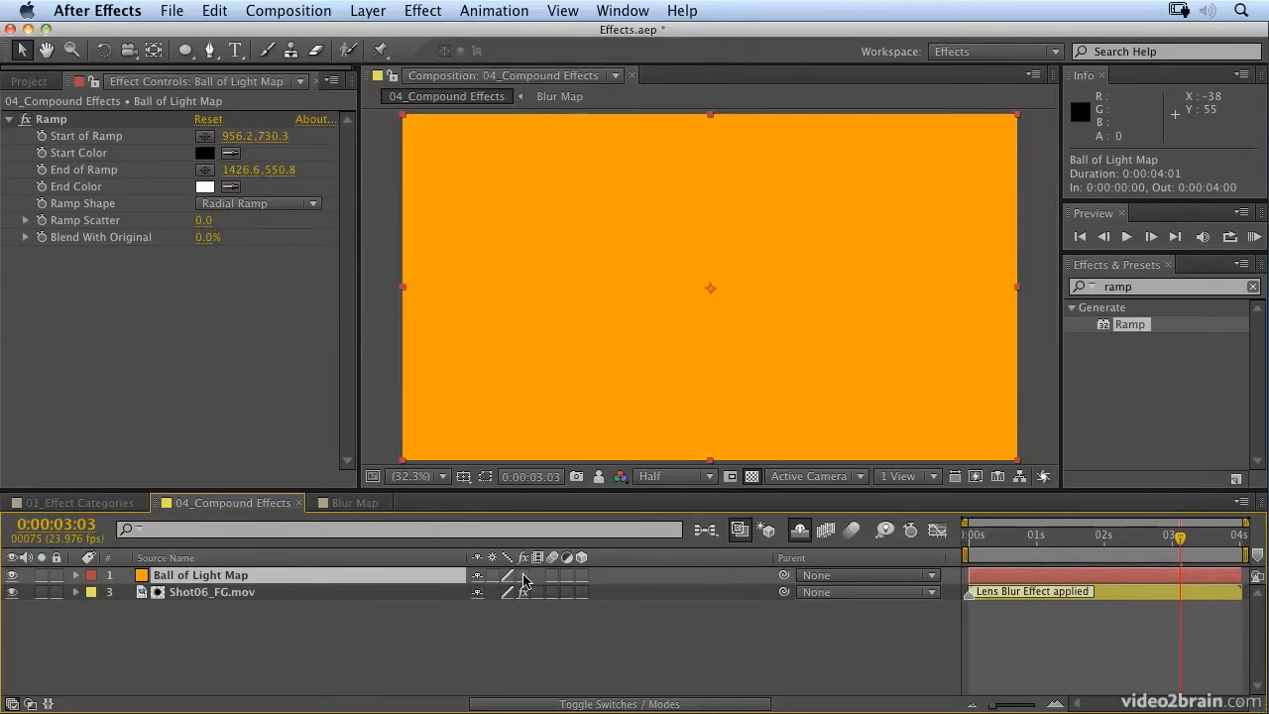
click(523, 575)
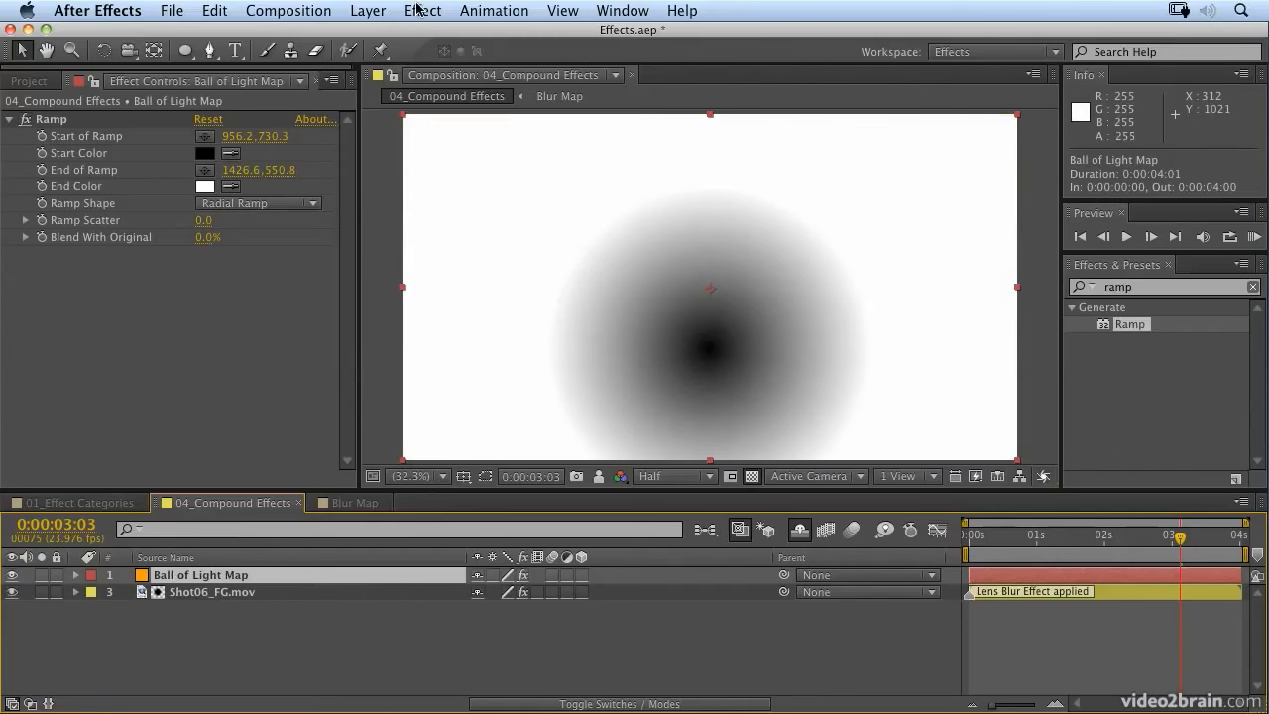
Step: Pre-compose Ball of Light Map as Ball of Light Map Comp 1, moving all attributes into it, and hide the resulting layer
click(381, 12)
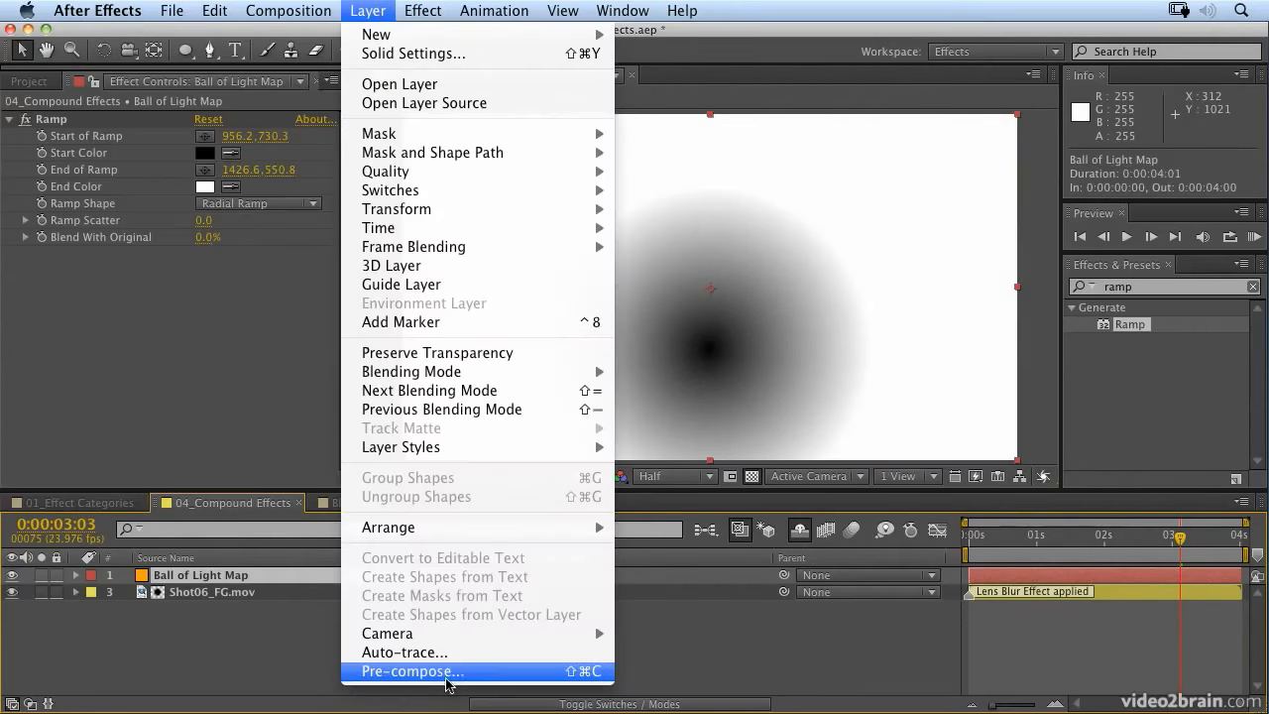
click(497, 672)
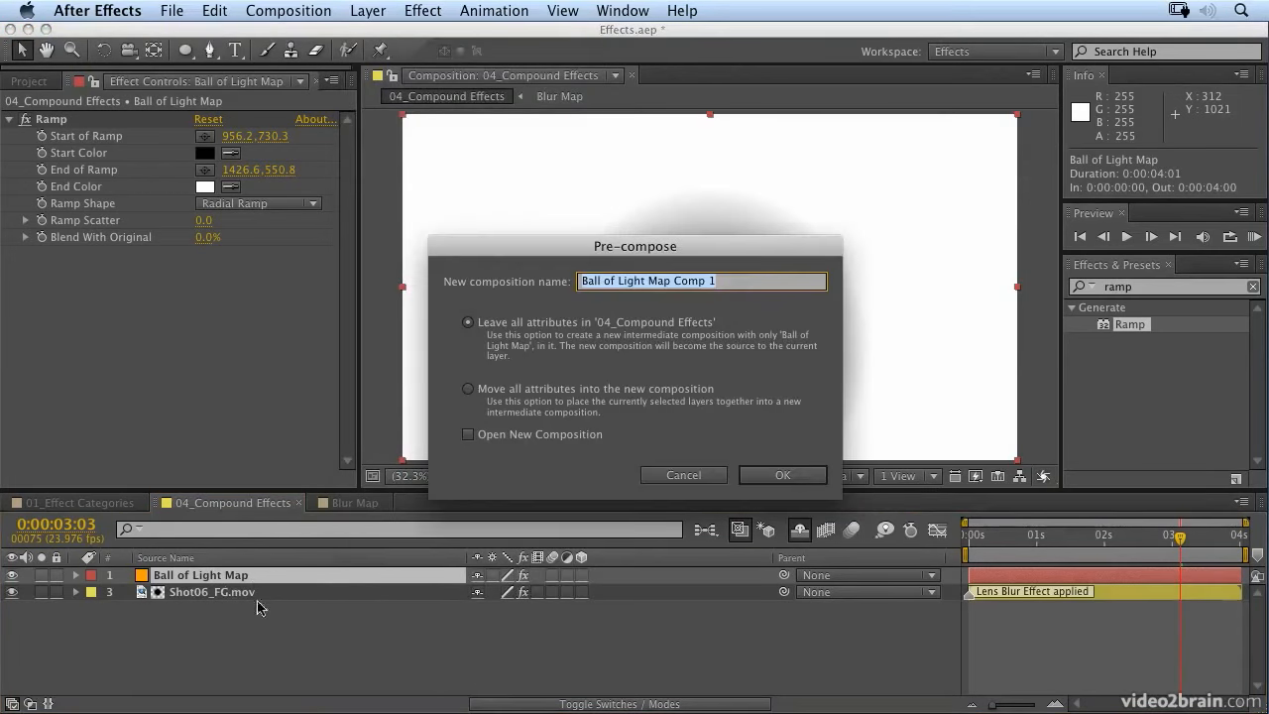
click(468, 390)
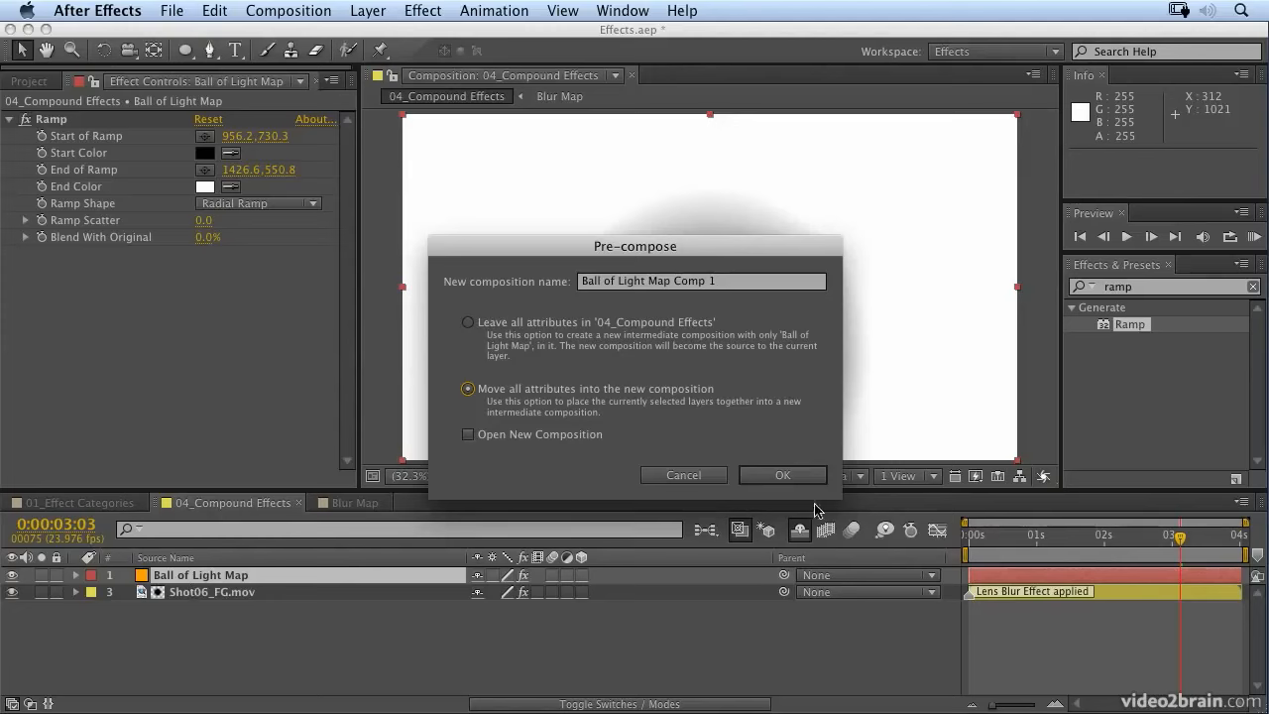
click(796, 480)
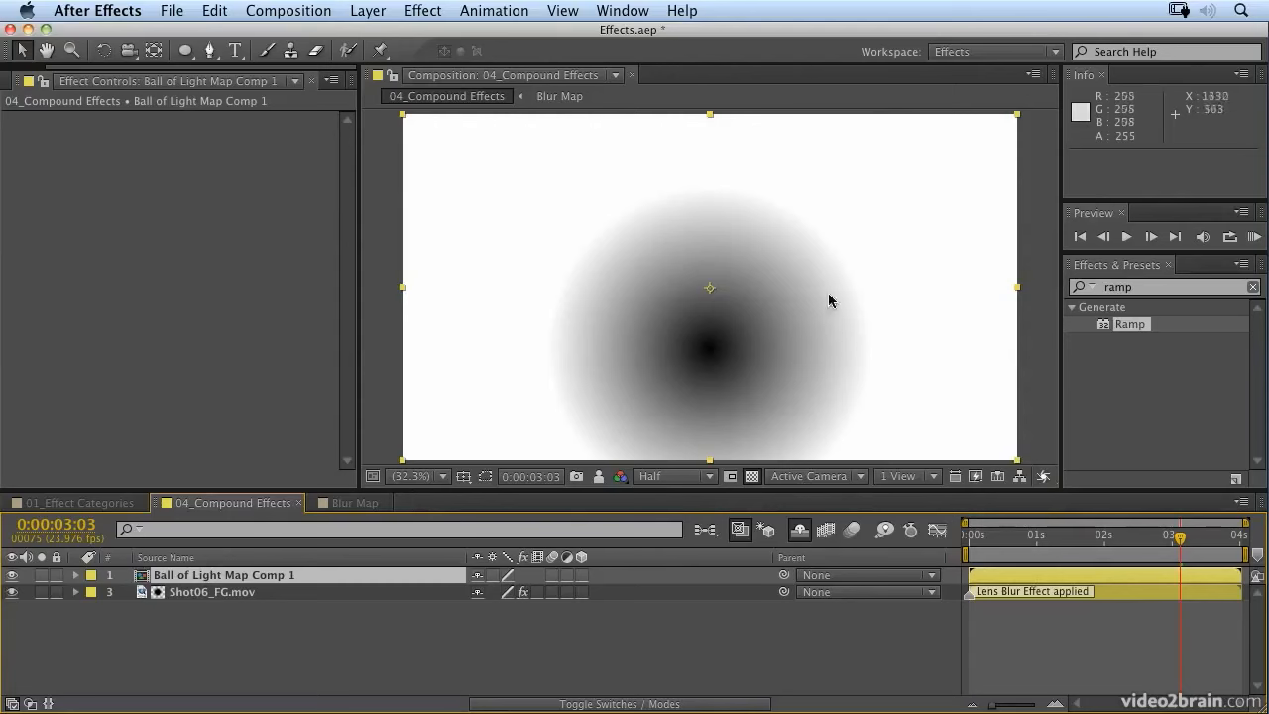
click(12, 576)
Step: Try None as the Blur Map layer of Shot06_FG.mov's Camera Lens Blur and restore it to 1. Ball of Light Map Comp 1
click(180, 595)
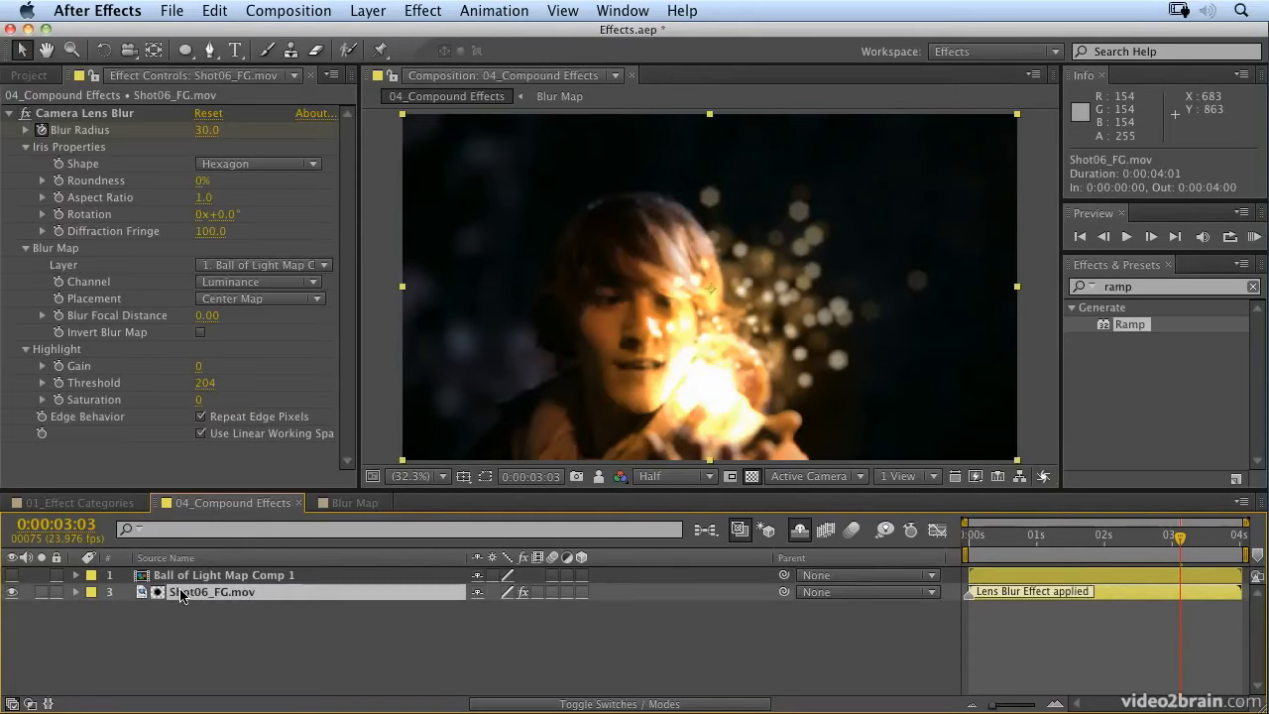
click(253, 266)
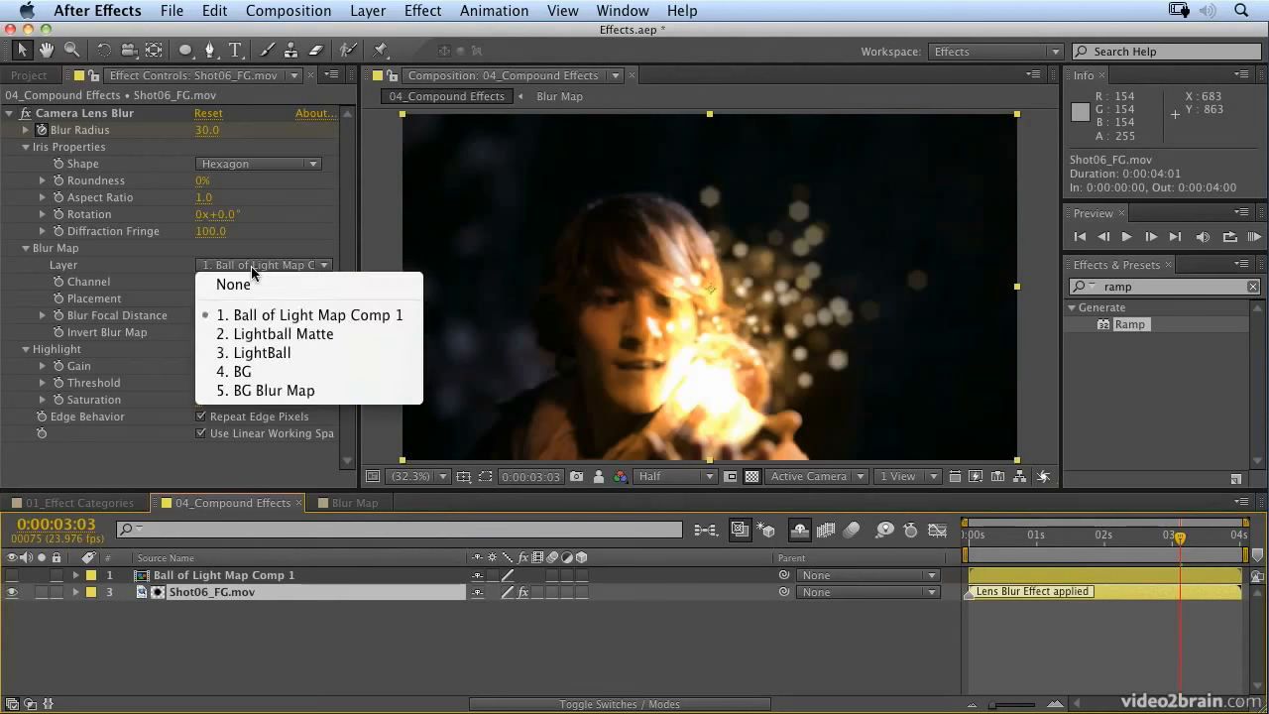
click(302, 316)
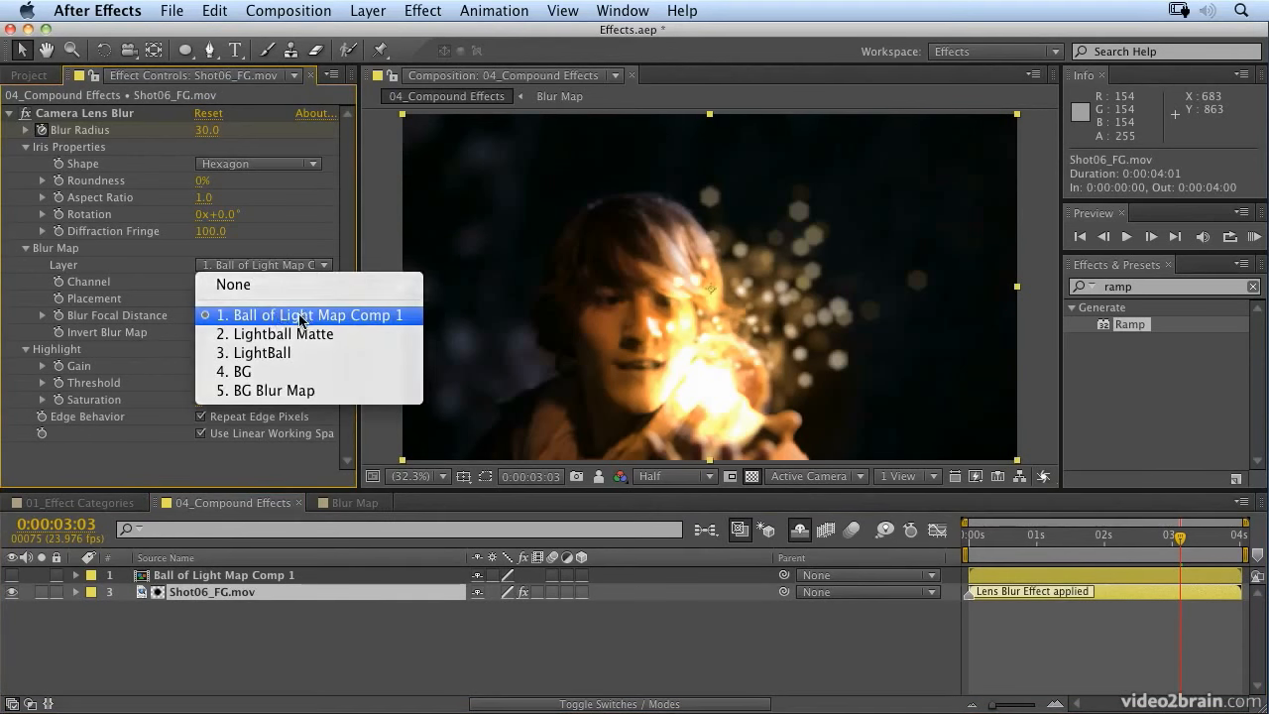
click(249, 268)
click(242, 285)
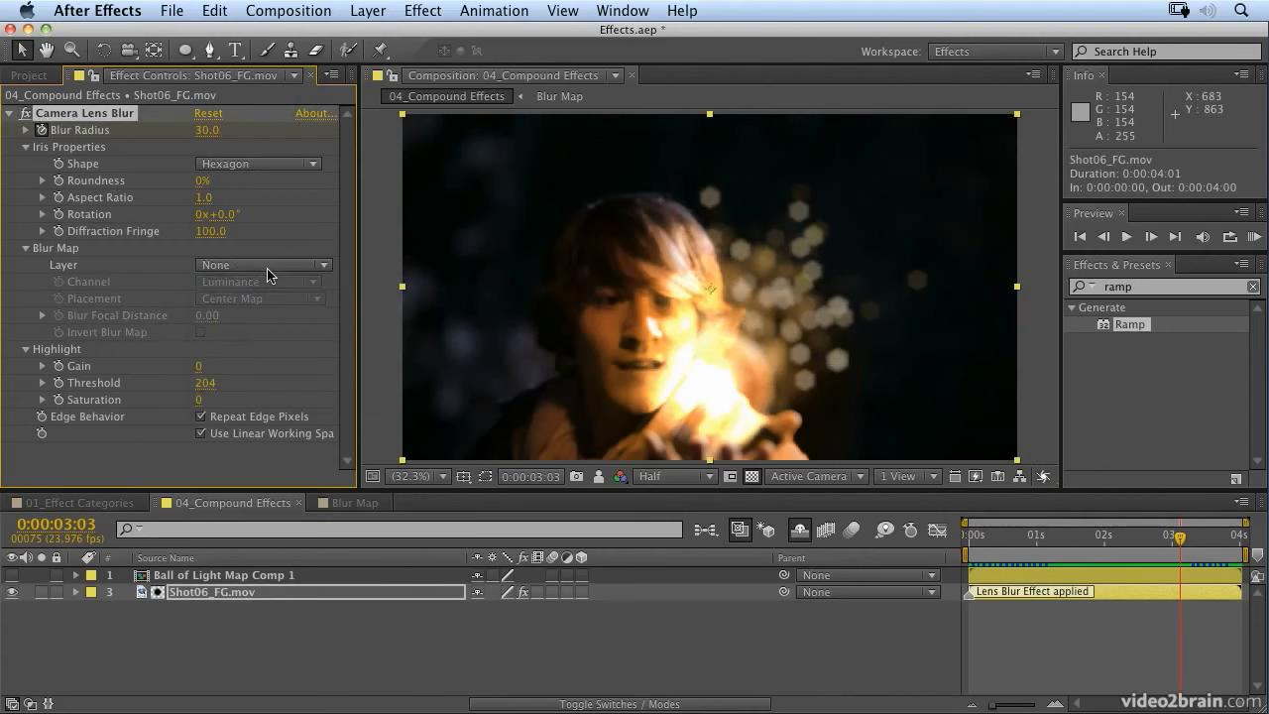
click(269, 267)
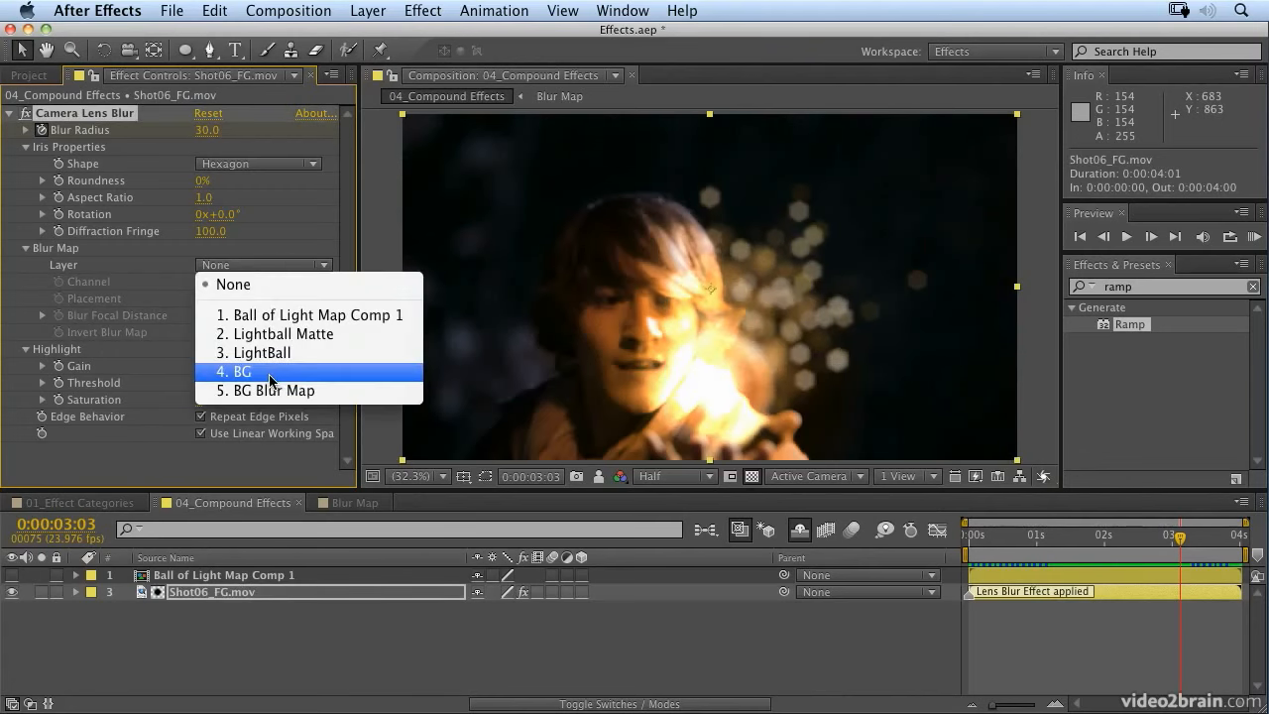
click(293, 316)
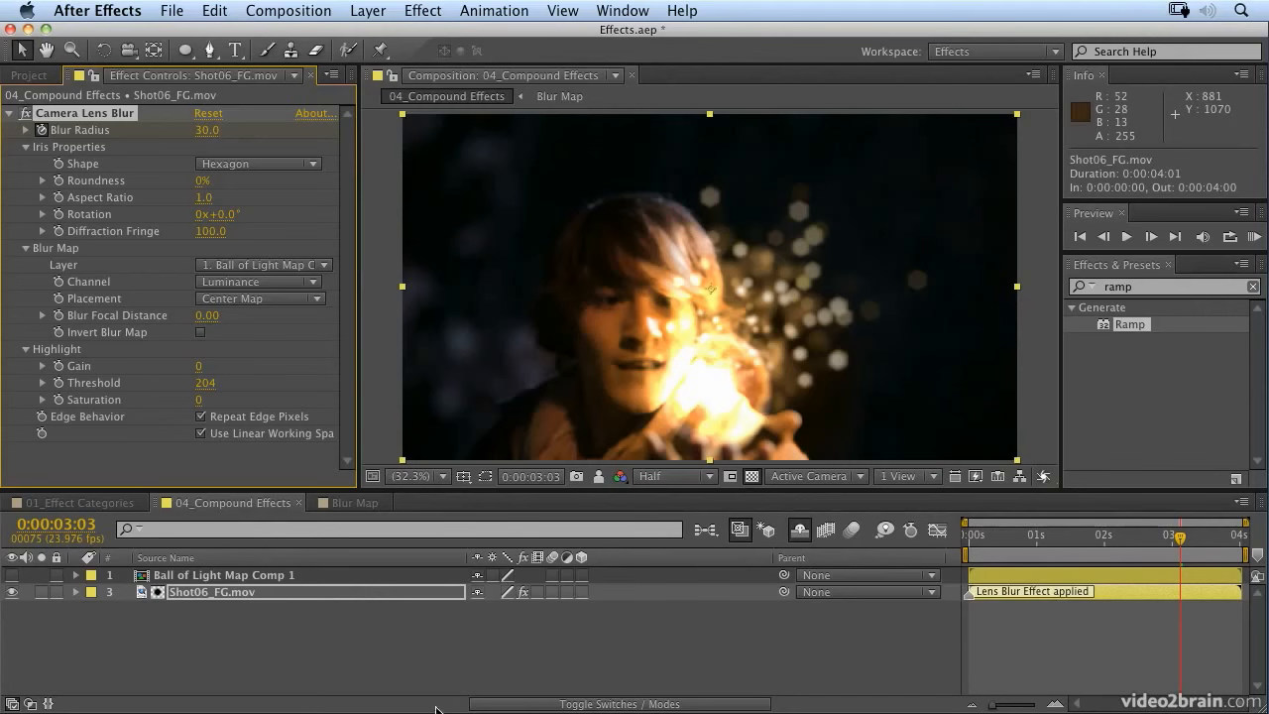
Step: Open Ball of Light Map Comp 1 and lock its composition viewer
double_click(279, 579)
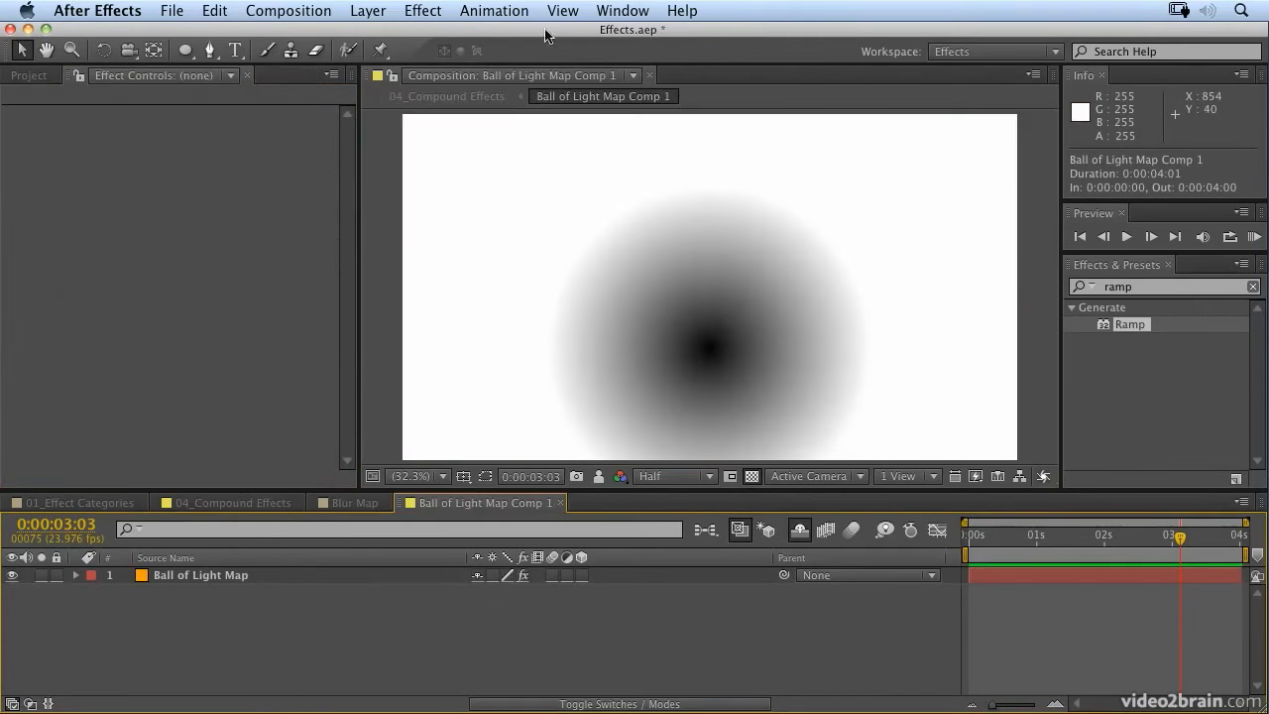
click(392, 78)
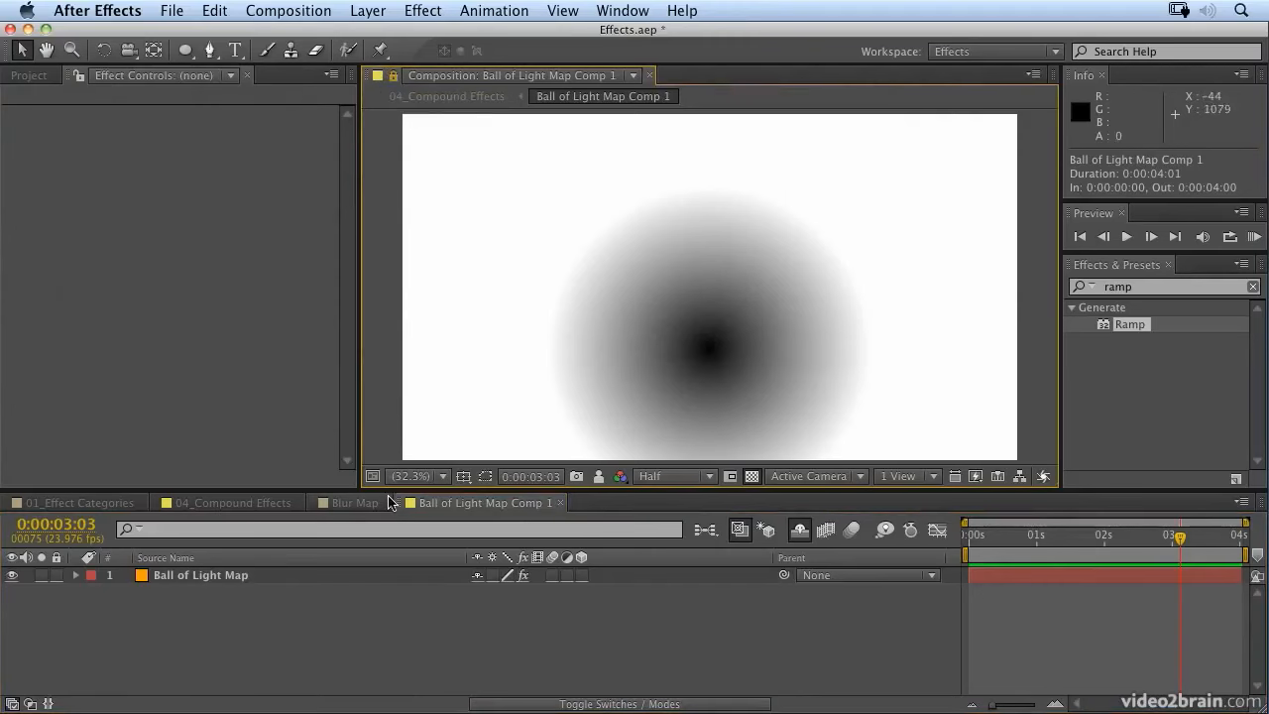
Step: Add a second composition viewer, show 04_Compound Effects in it and lock it beside the Ball of Light Map Comp 1 viewer
click(551, 10)
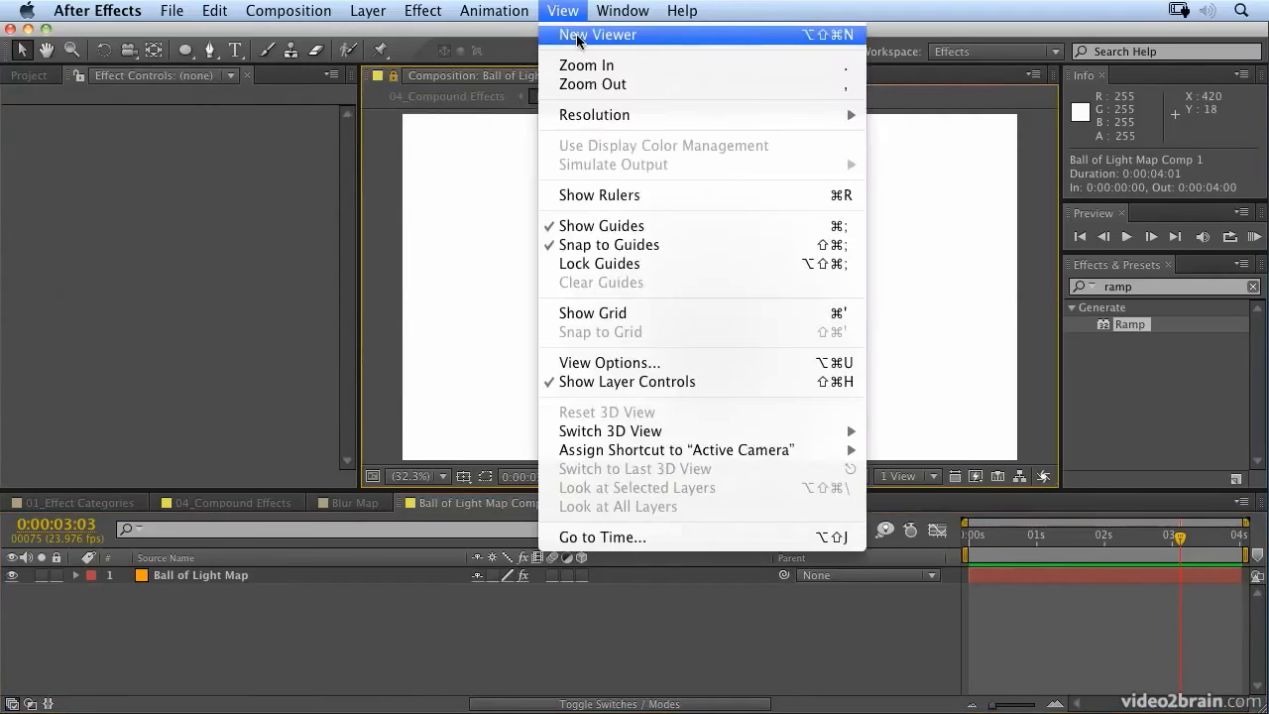
click(575, 36)
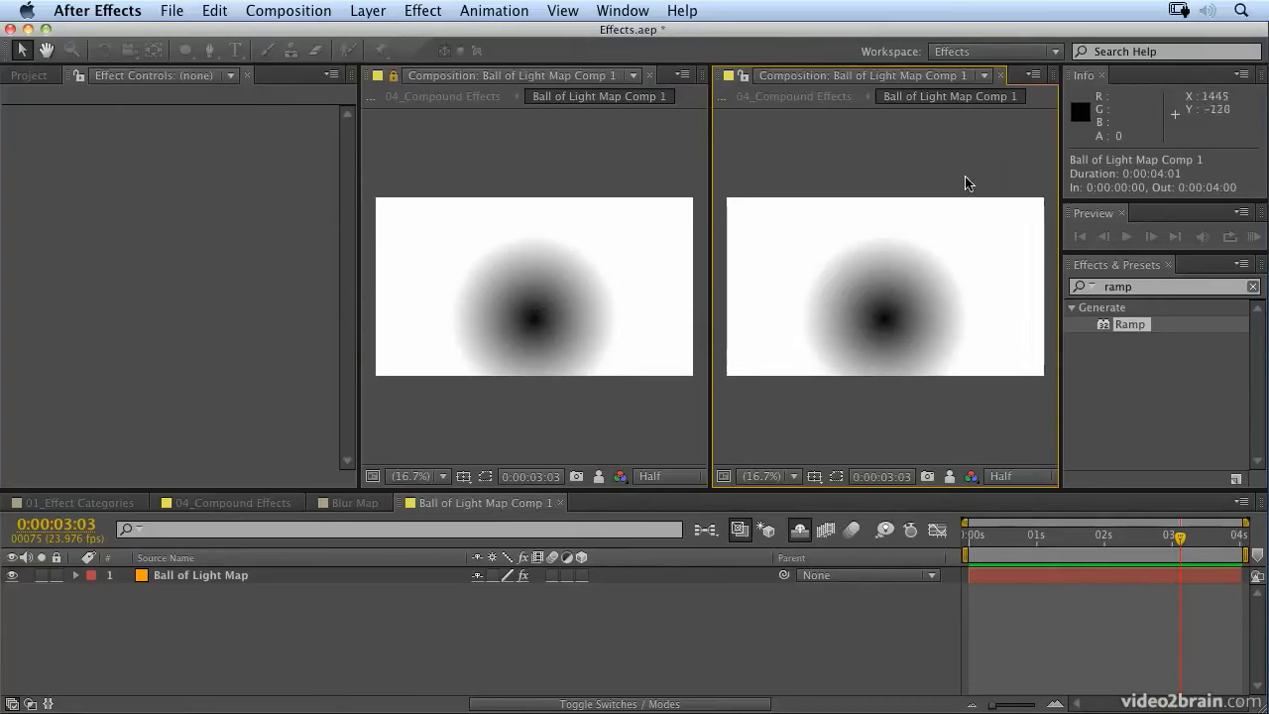
click(893, 146)
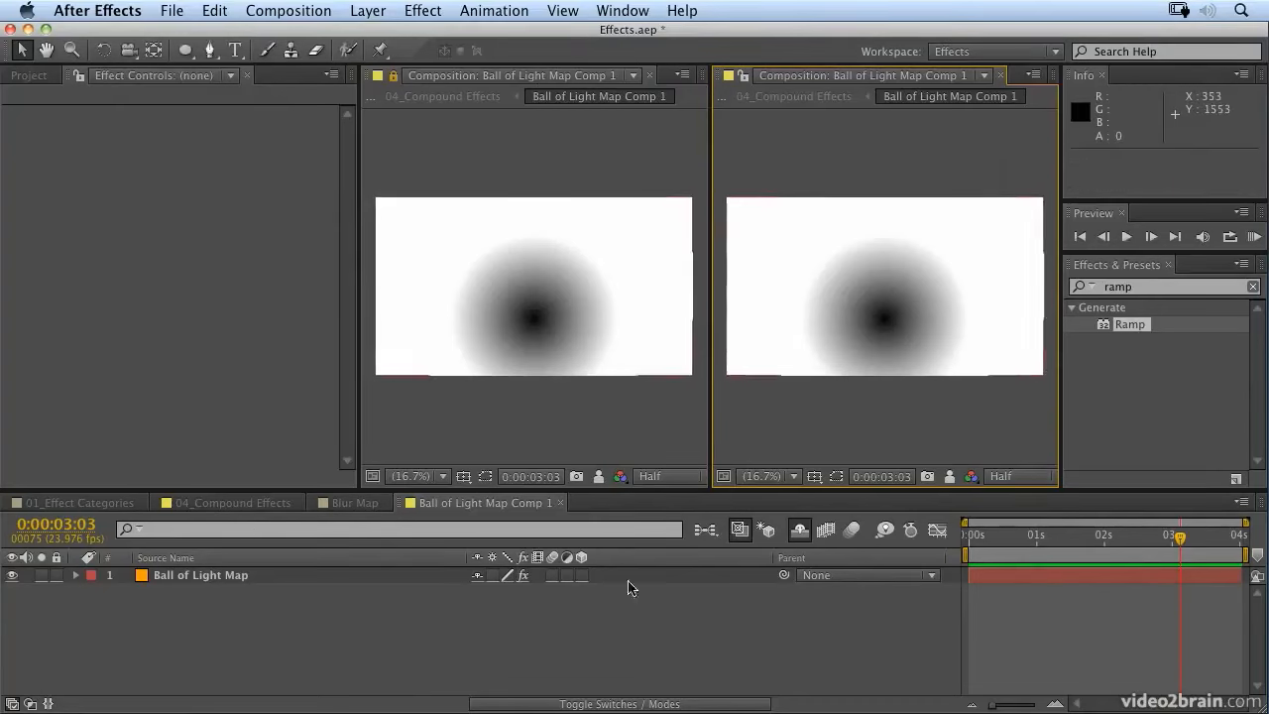
click(265, 503)
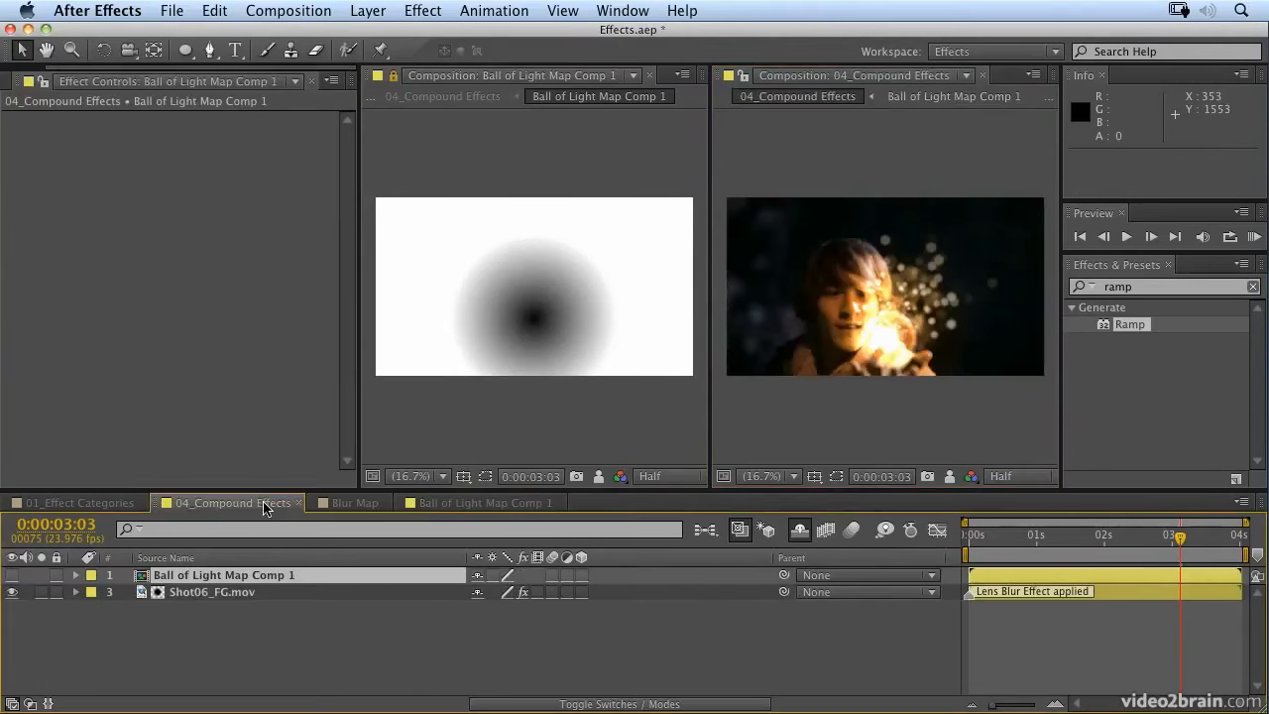
click(742, 77)
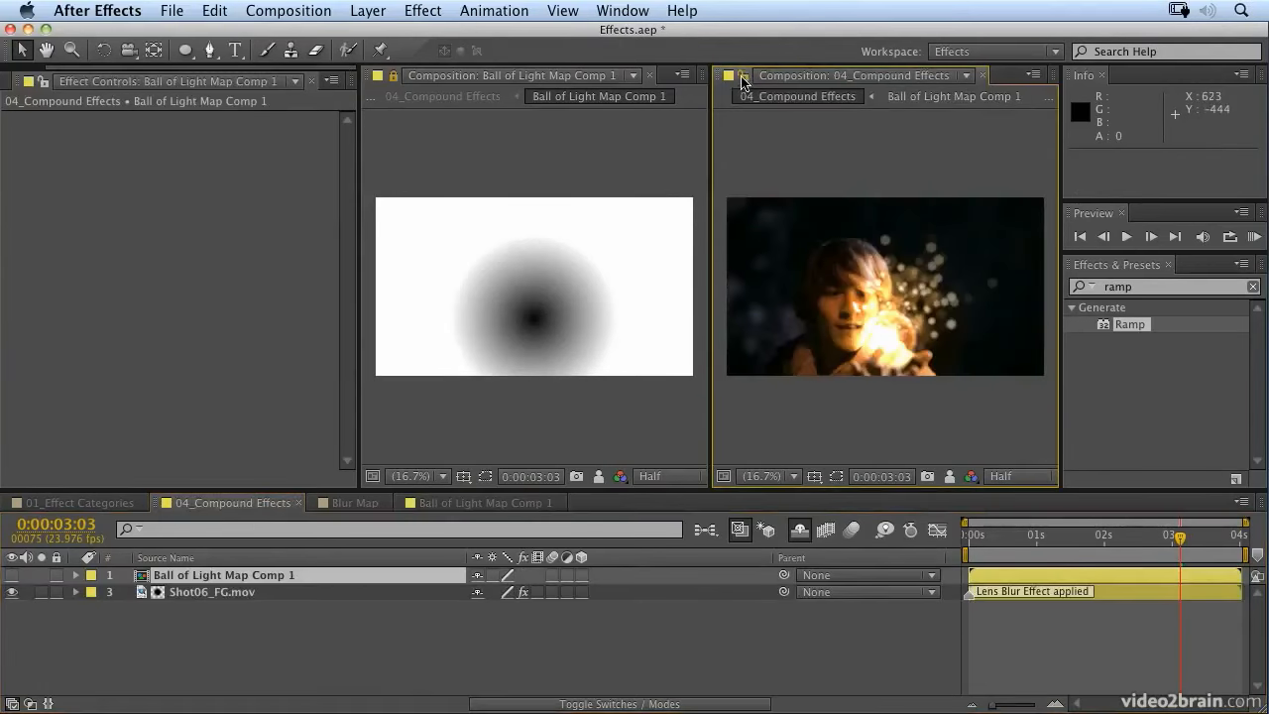
click(850, 193)
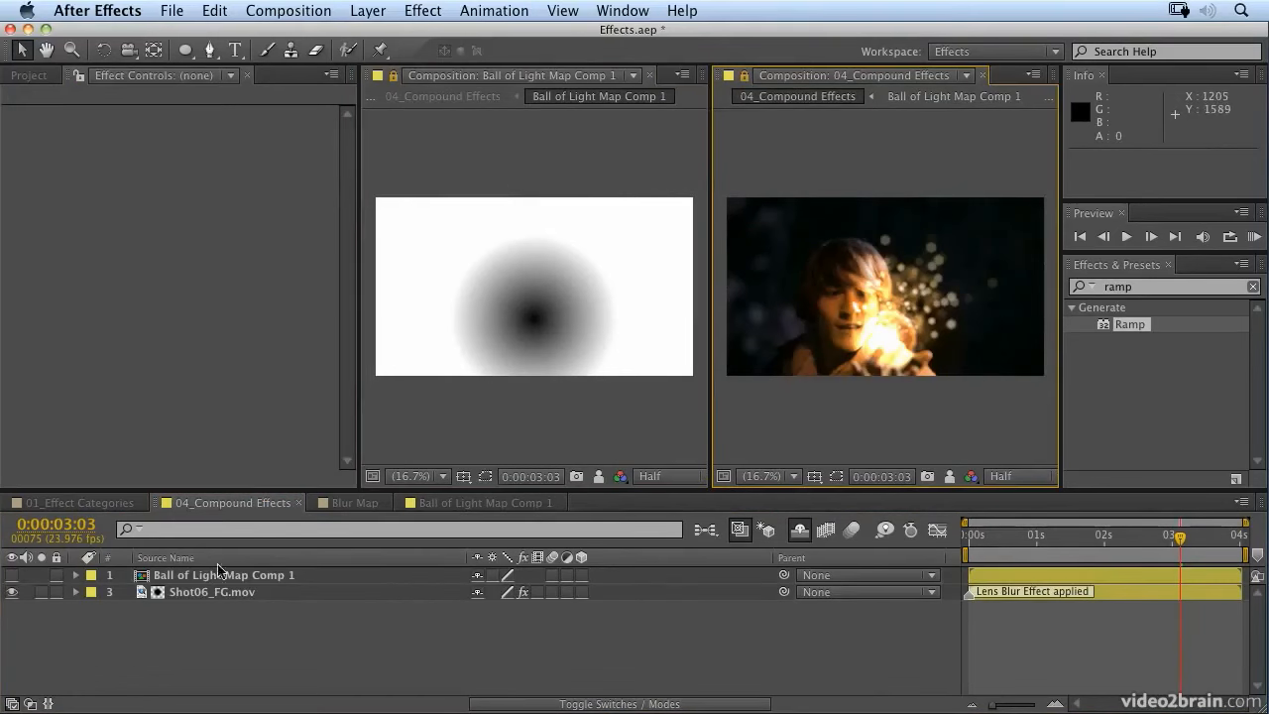
Step: In Ball of Light Map Comp 1, move the Ball of Light Map layer's Start of Ramp point to about 1010.2, 856.3
click(357, 505)
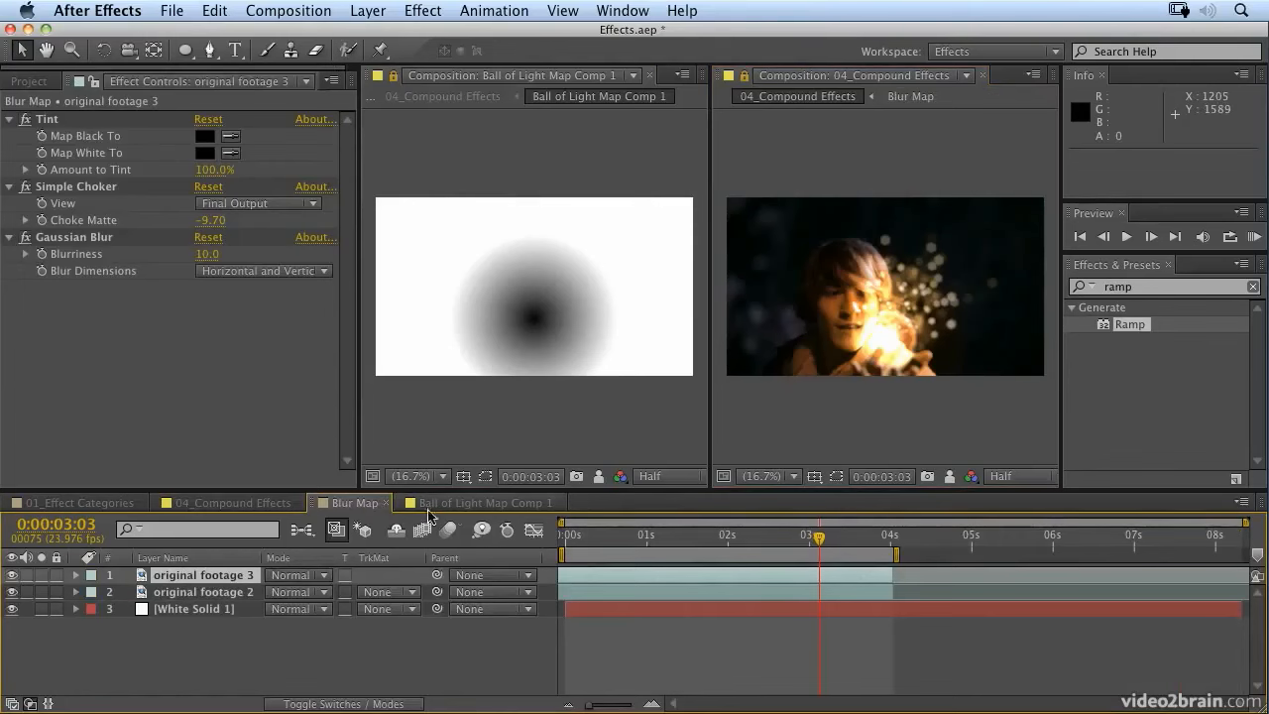
click(459, 508)
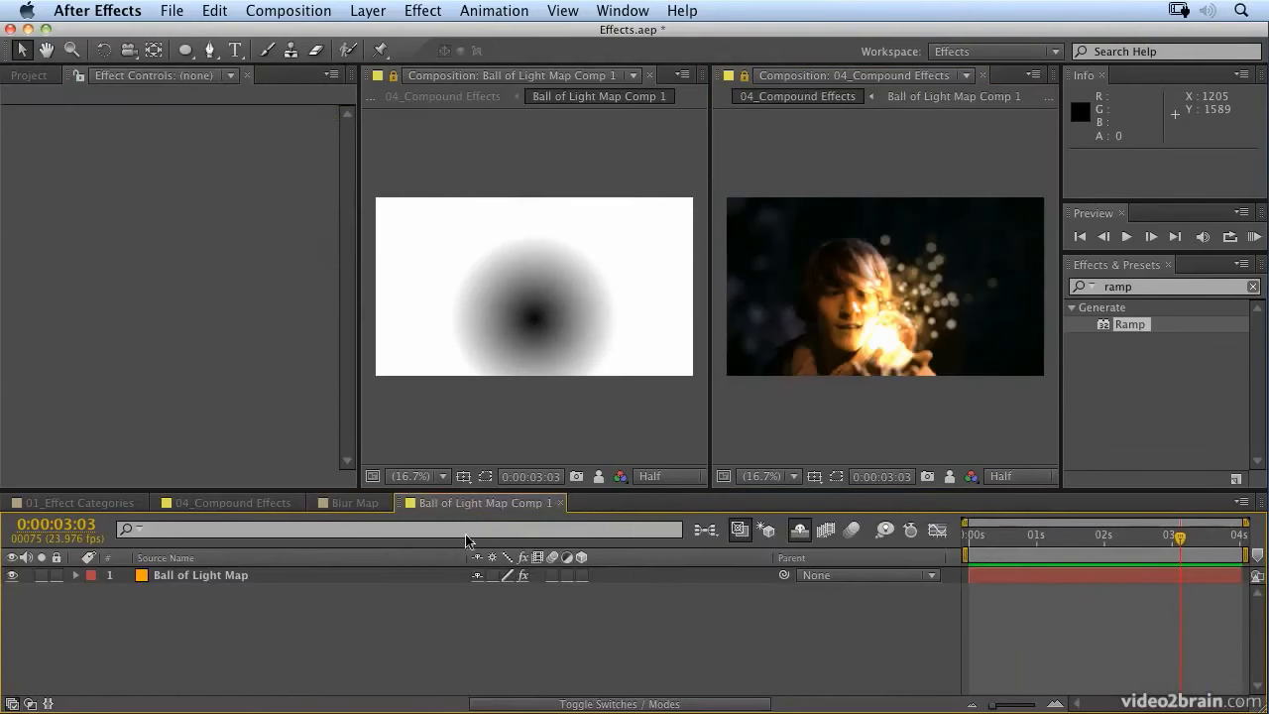
click(219, 577)
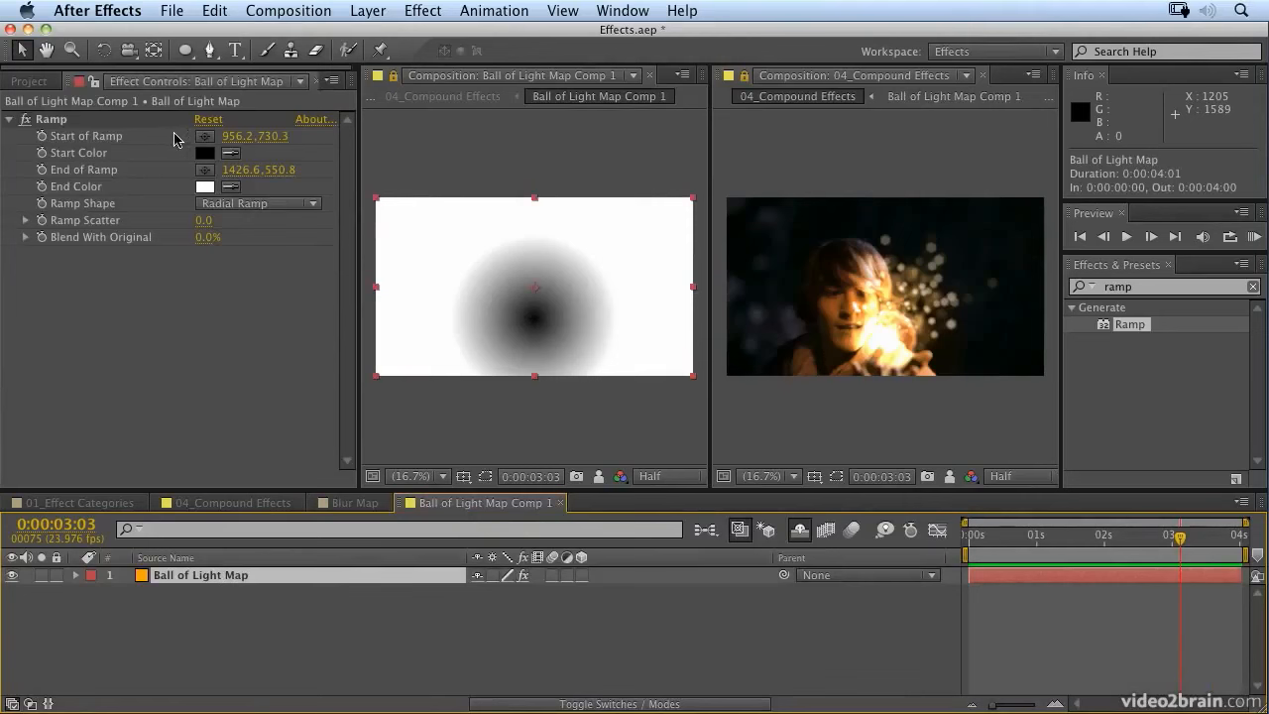
click(83, 120)
click(535, 322)
mouse_move(535, 322)
mouse_down()
mouse_move(556, 343)
mouse_move(558, 331)
mouse_move(542, 339)
mouse_up()
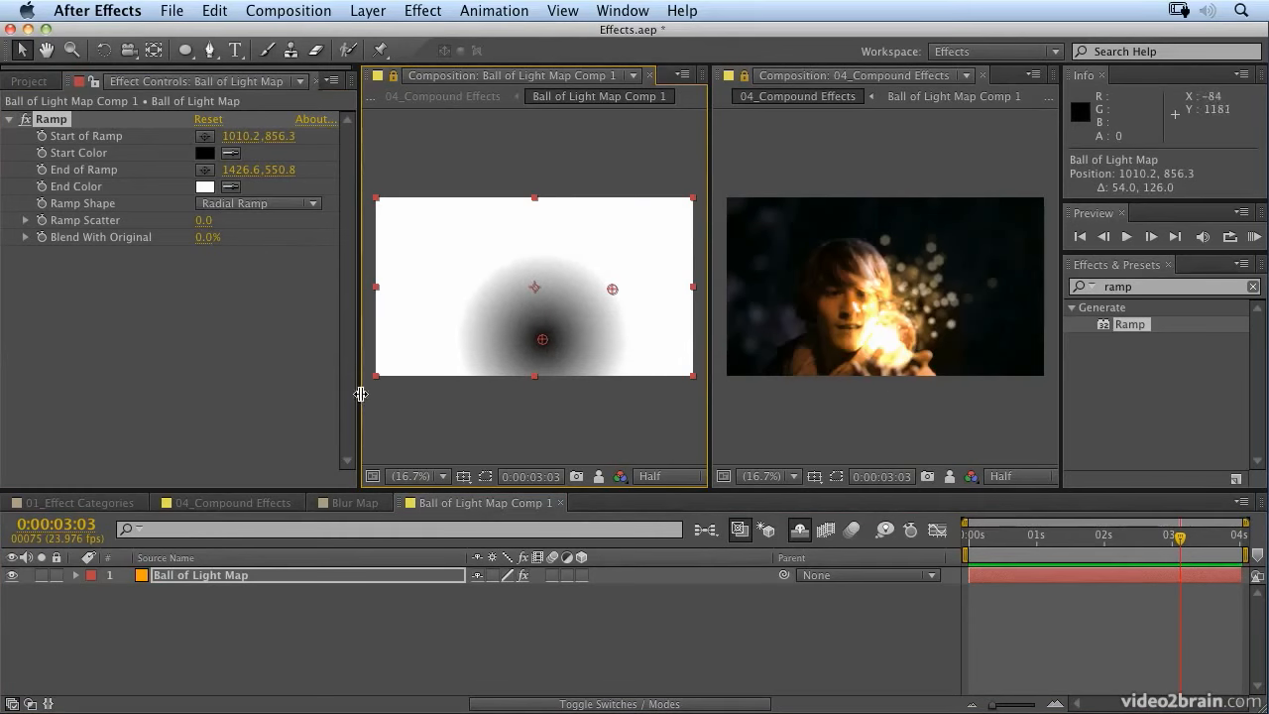
Step: With the composite magnified to 33.3%, reposition the Start of Ramp to about 968.2, 808.3 and the End of Ramp to about 1336.6, 634.8
drag(361, 393, 337, 393)
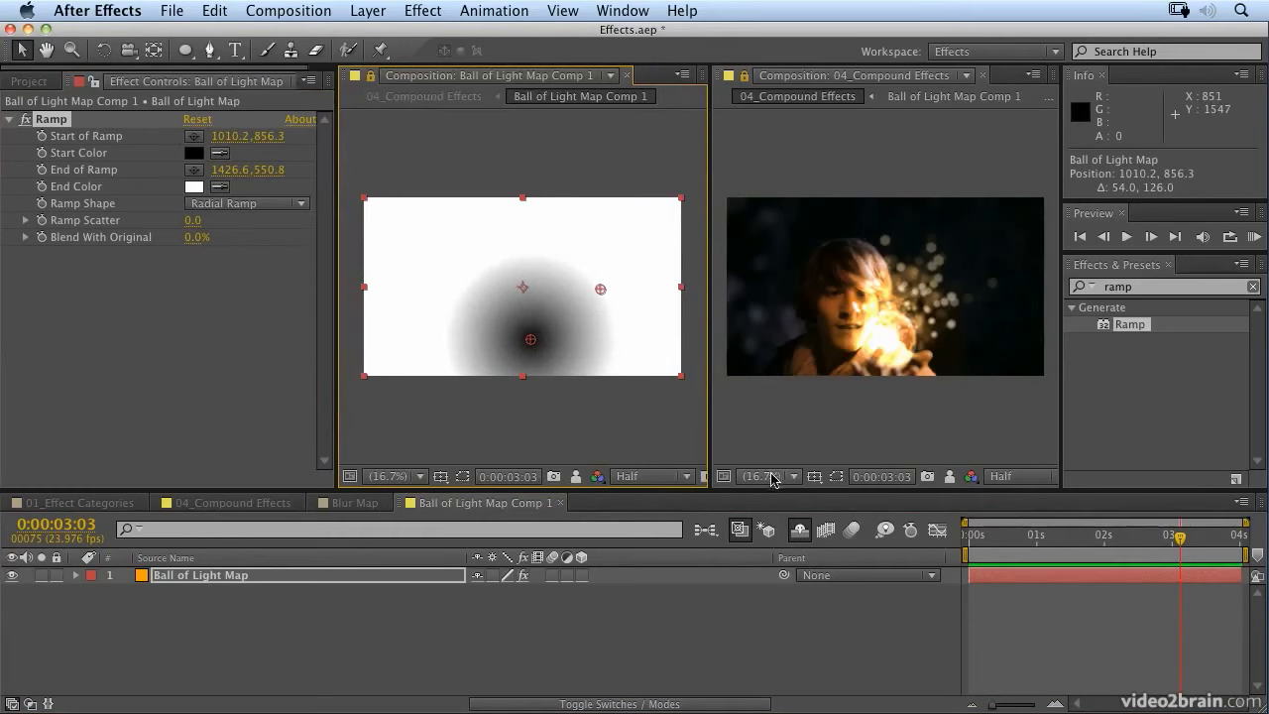
click(868, 399)
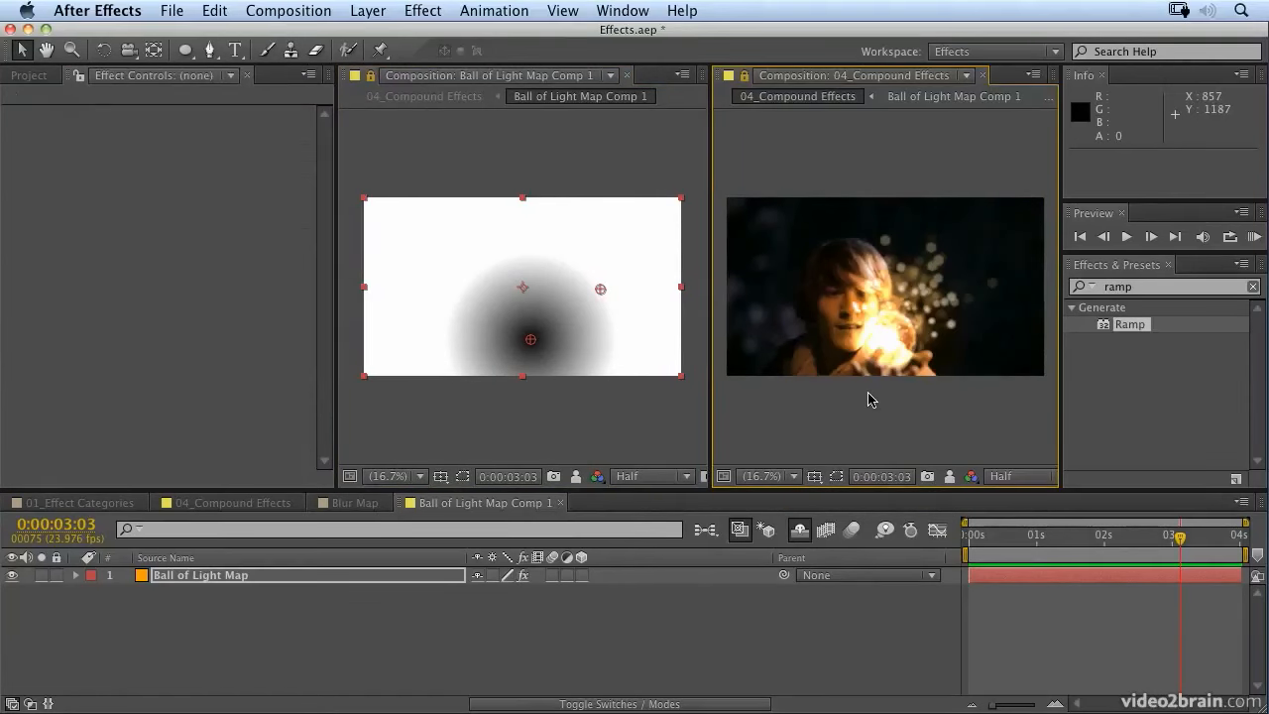
key(period)
key(period)
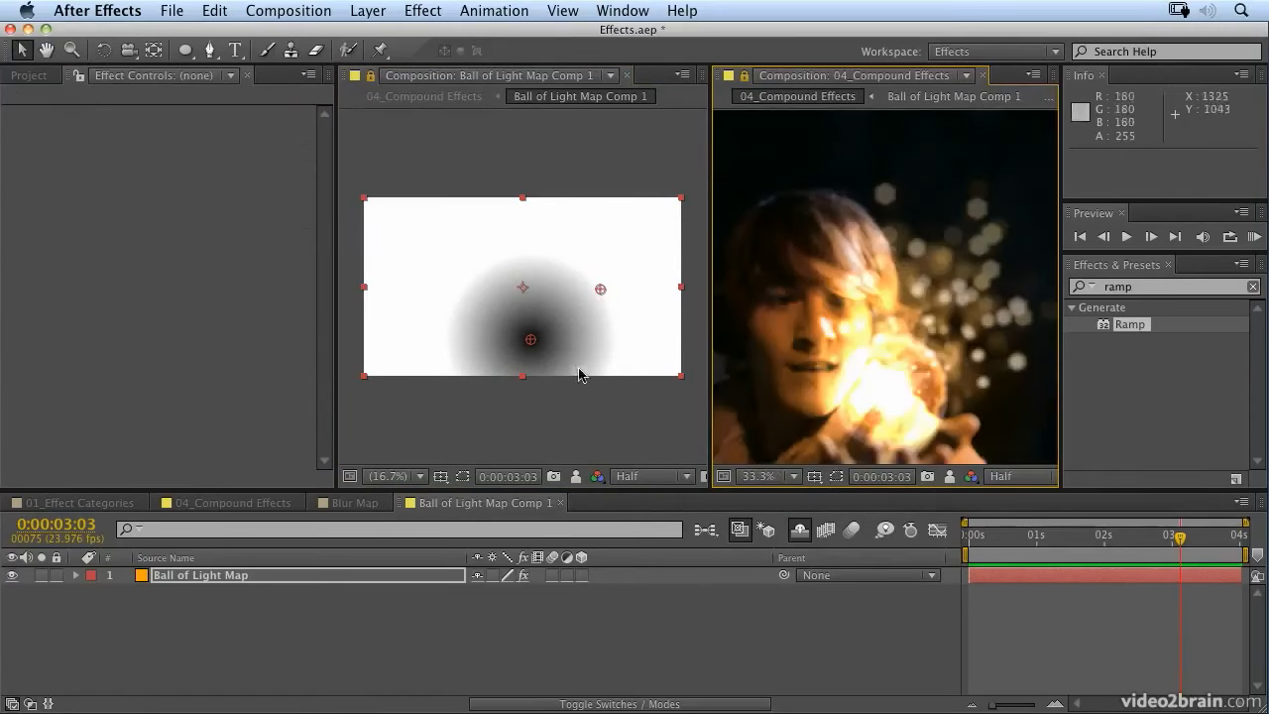
mouse_move(526, 343)
mouse_down()
mouse_move(529, 297)
mouse_move(525, 343)
mouse_up()
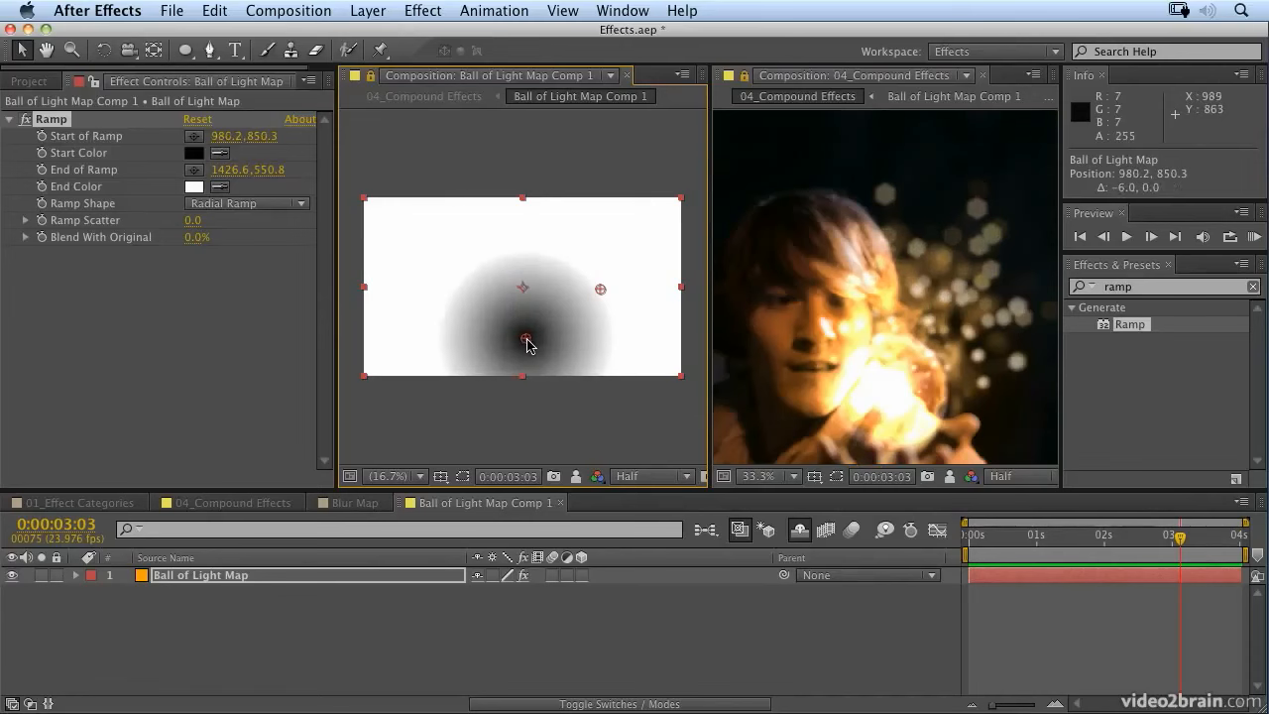
drag(599, 289, 586, 305)
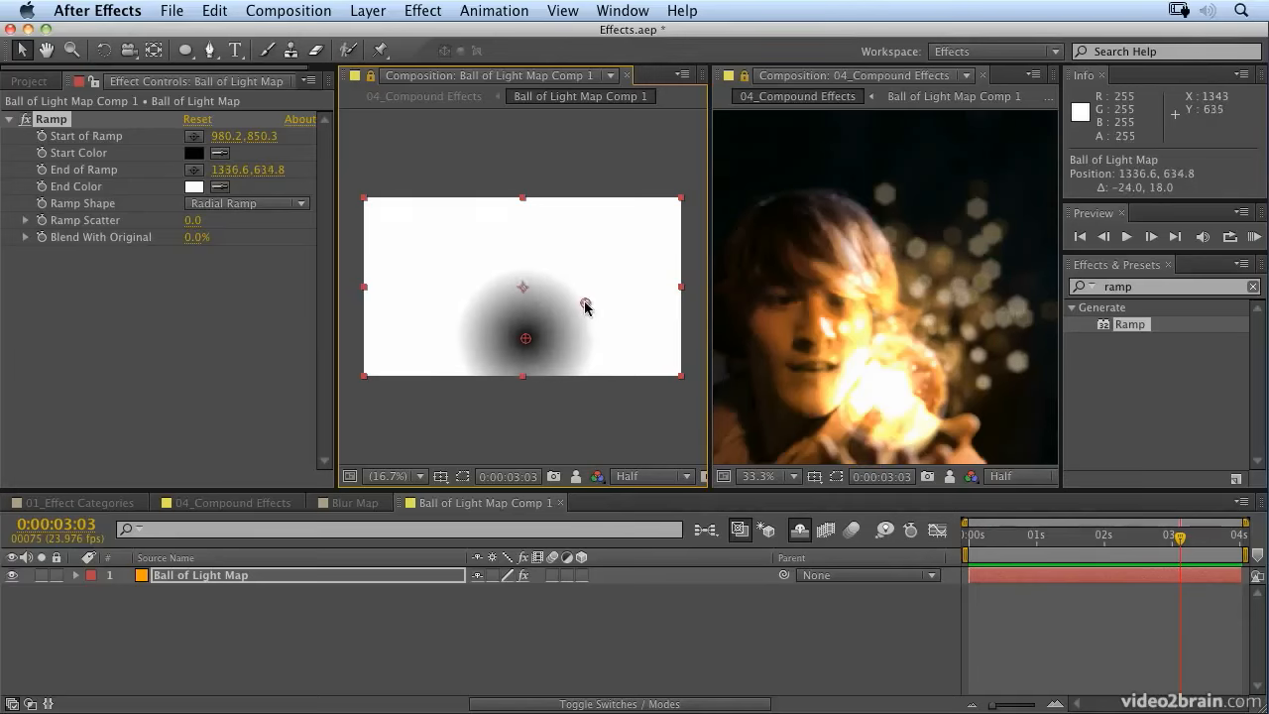
drag(525, 338, 522, 331)
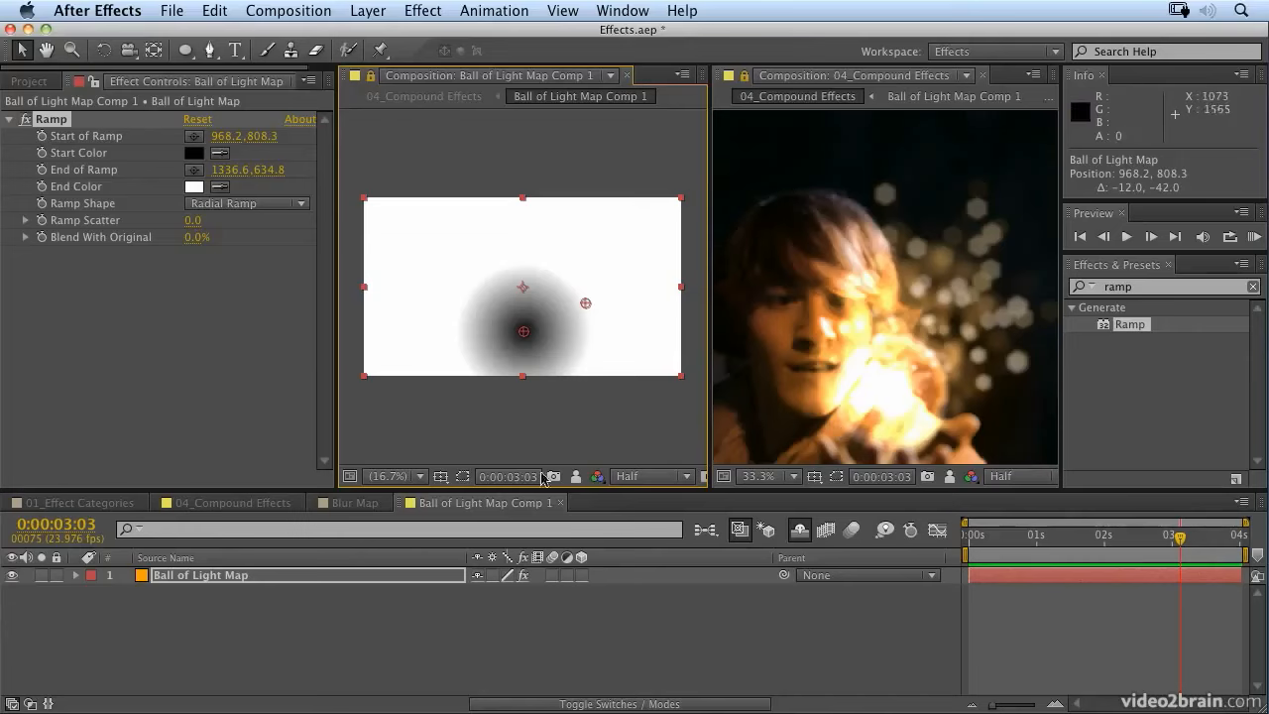
Step: Reveal the shy layers in 04_Compound Effects, enlarge its viewer and scrub to 0:00:03:04 to review the blur
click(254, 504)
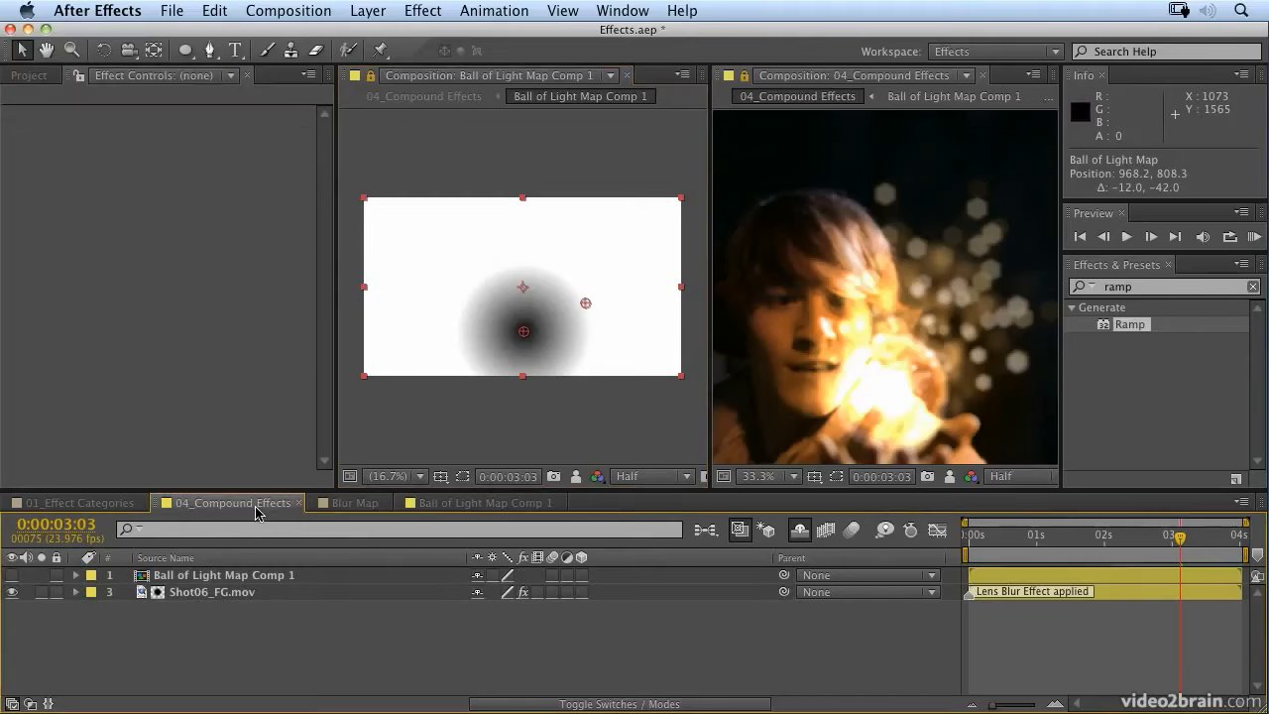
click(797, 533)
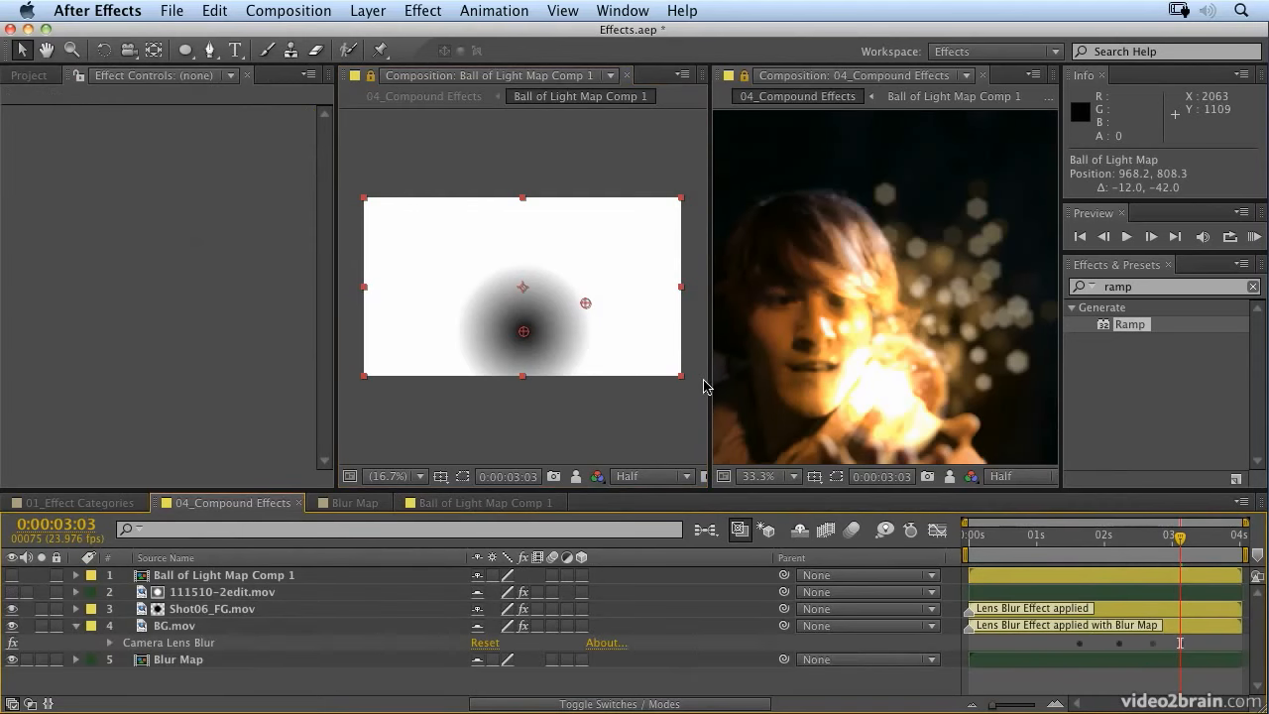
drag(712, 381, 411, 380)
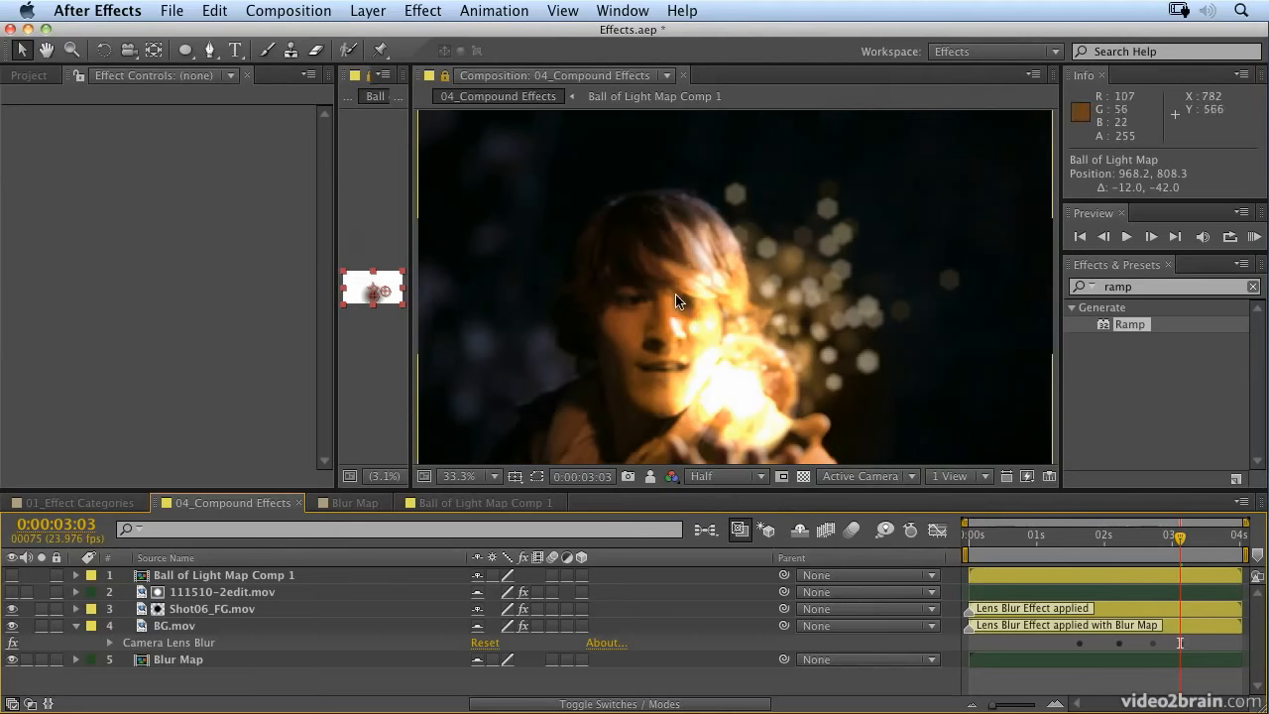
drag(1155, 547, 1183, 536)
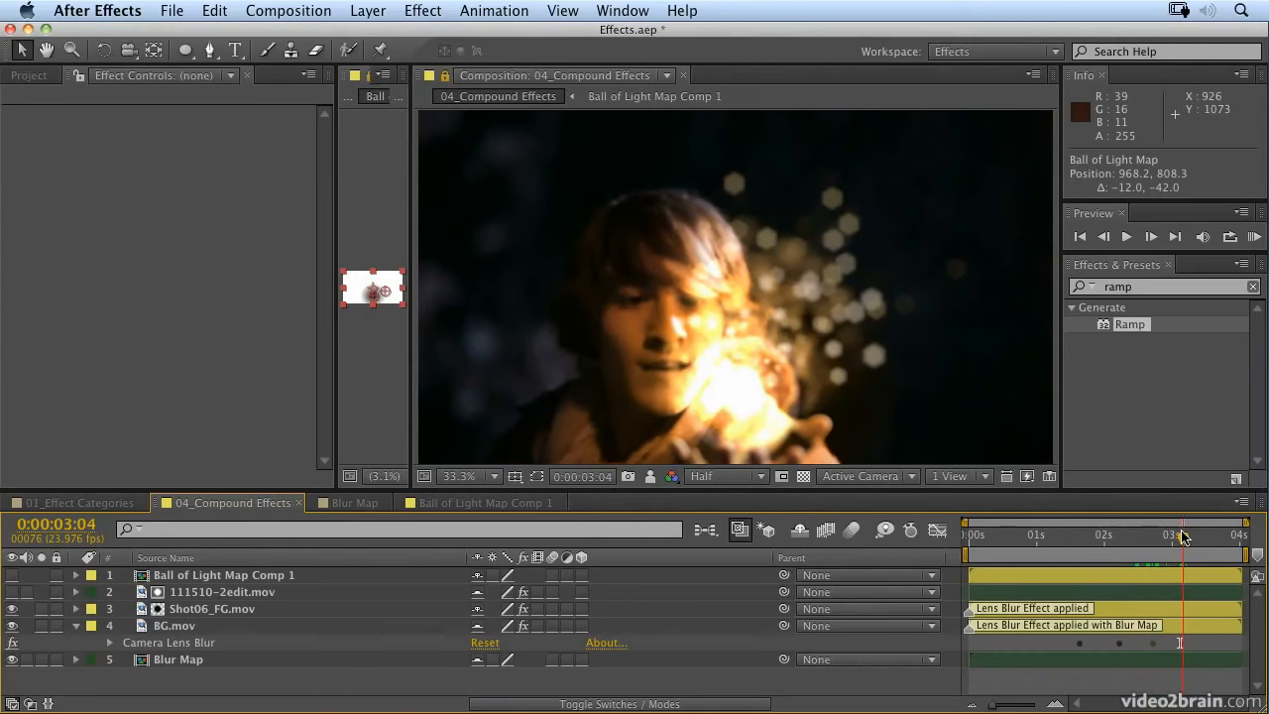